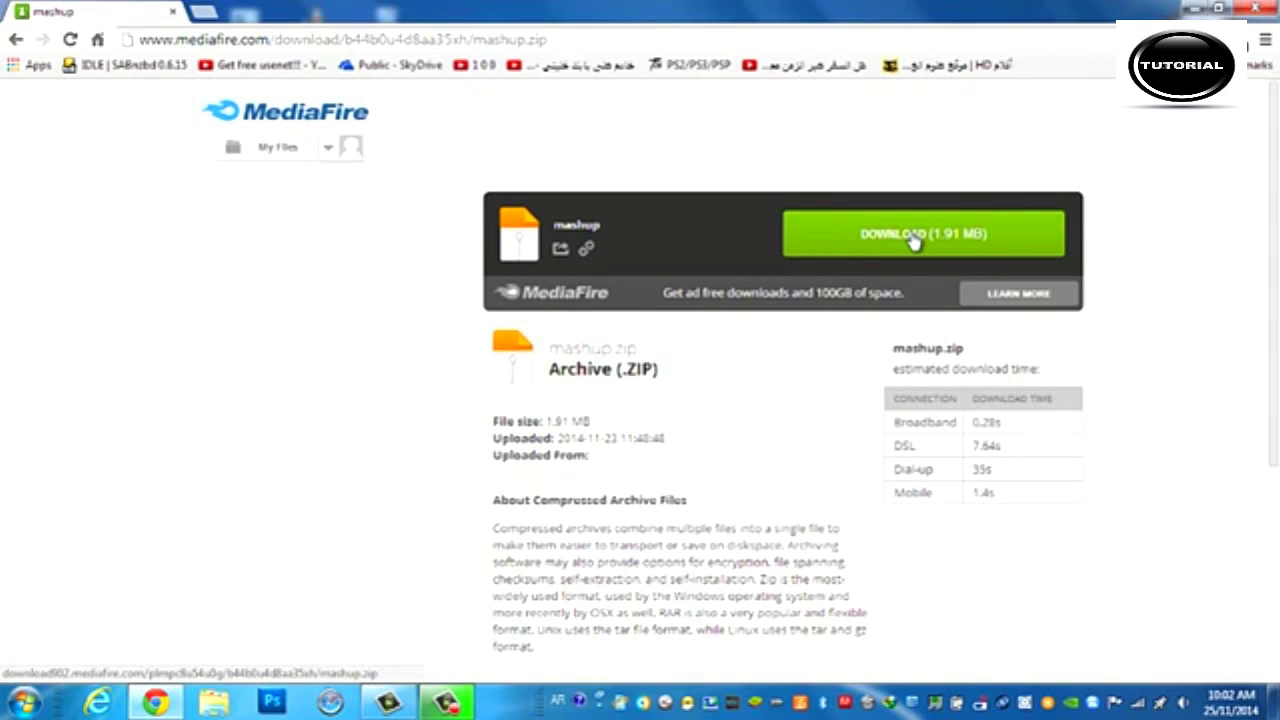
- Download the 1.91 MB mashup.zip from MediaFire, allowing IDM's duplicate download
click(853, 246)
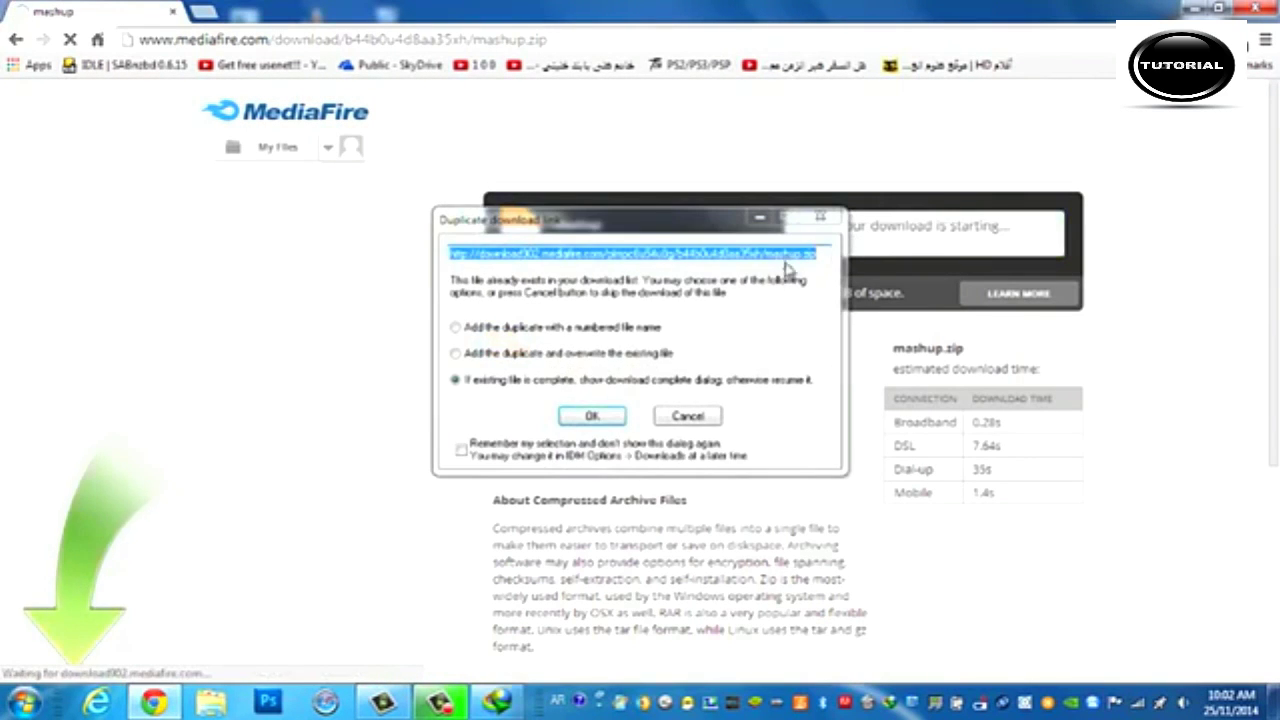
click(591, 417)
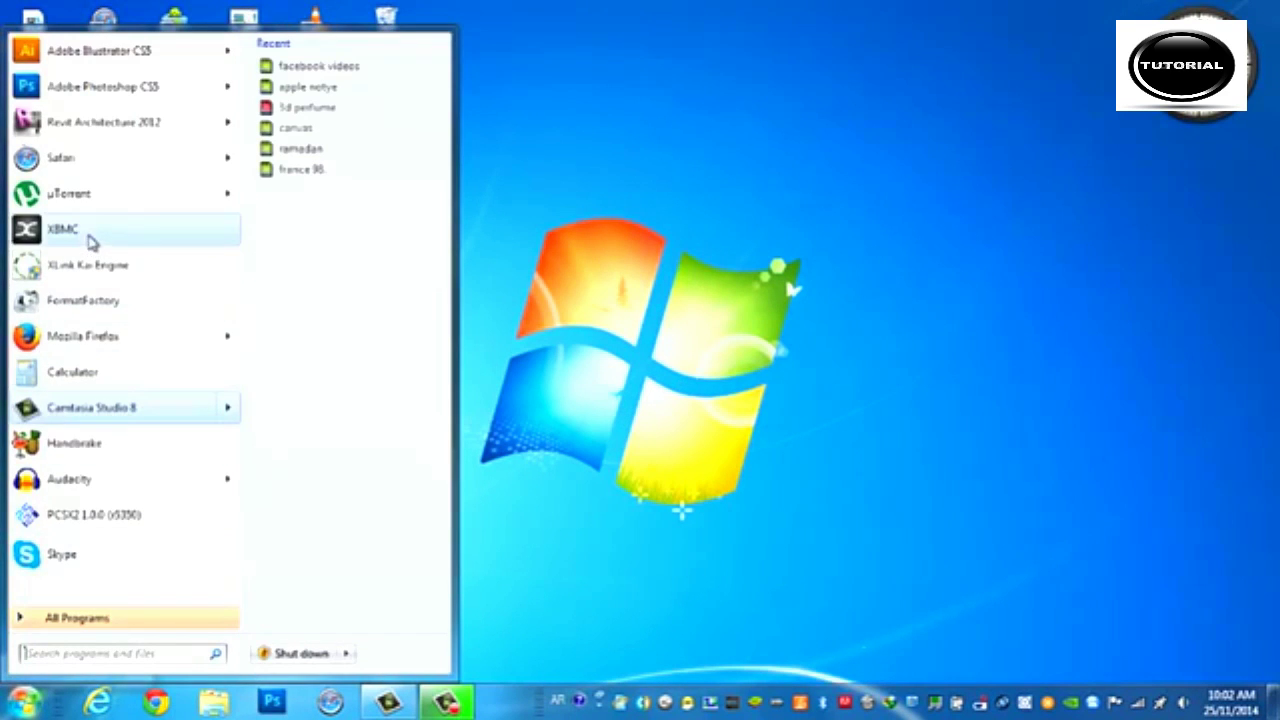
- Launch XBMC and view the installed video add-ons
key(Escape)
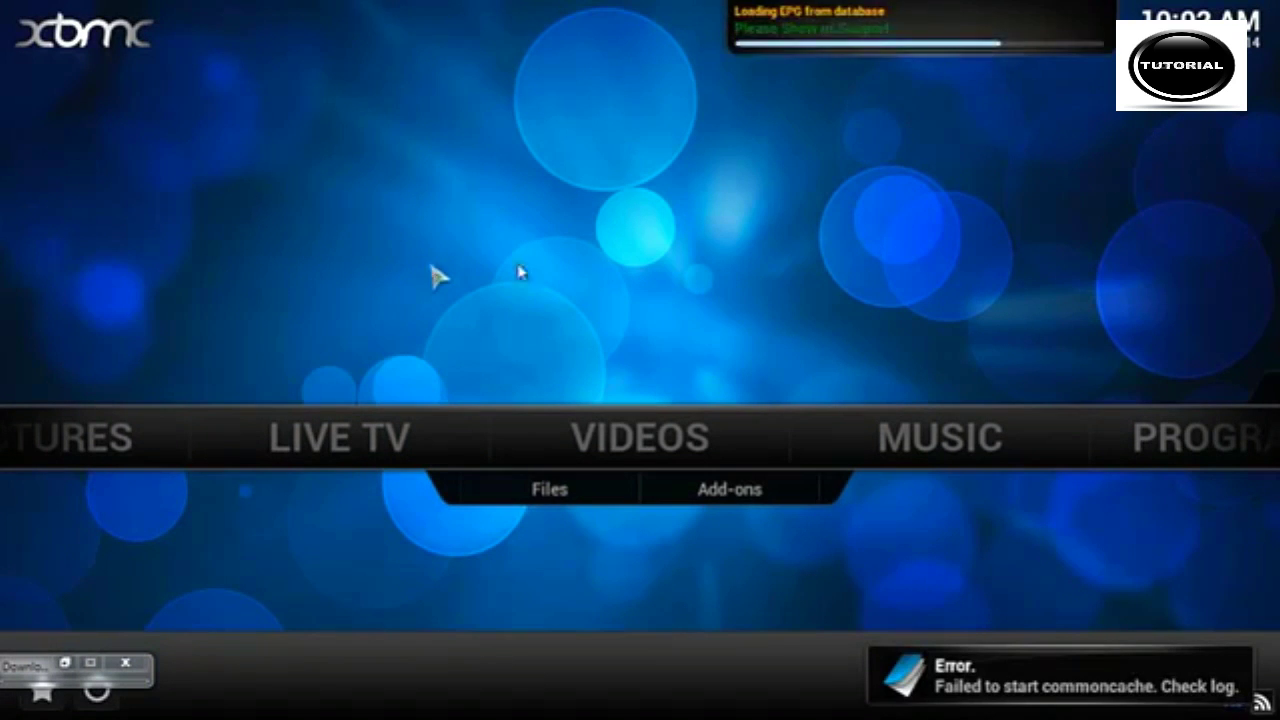
key(Right)
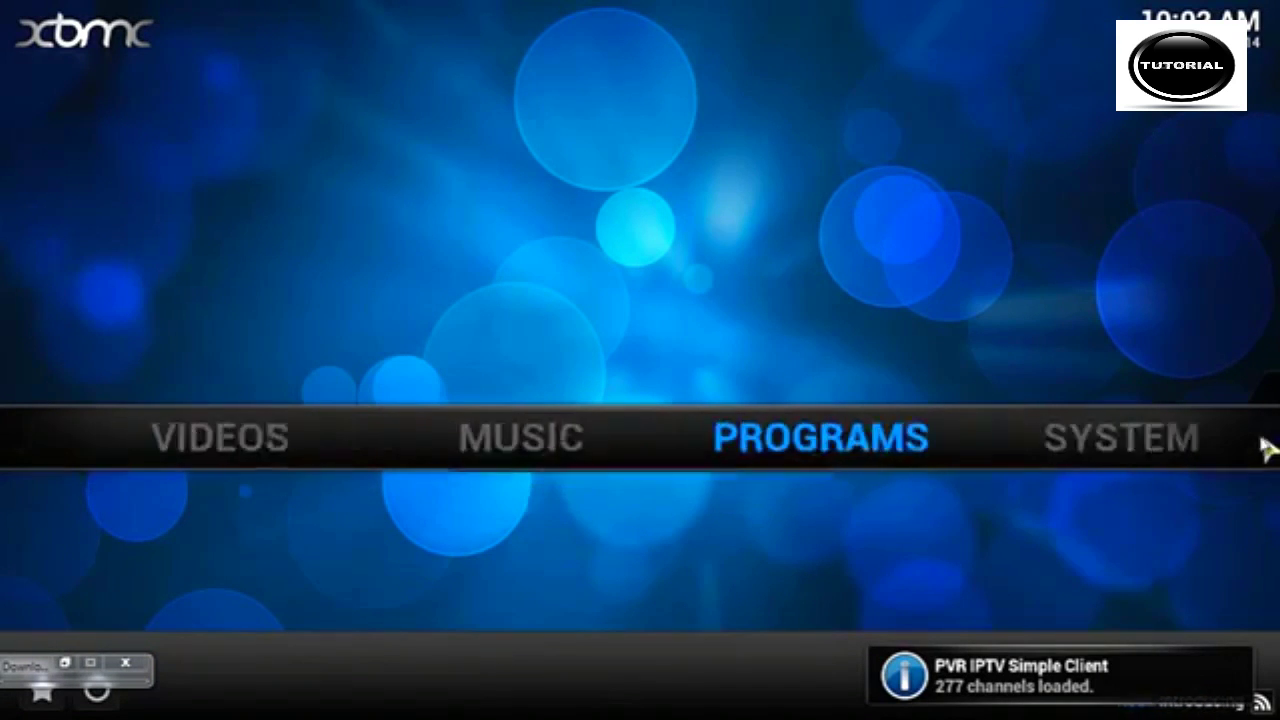
mouse_move(946, 458)
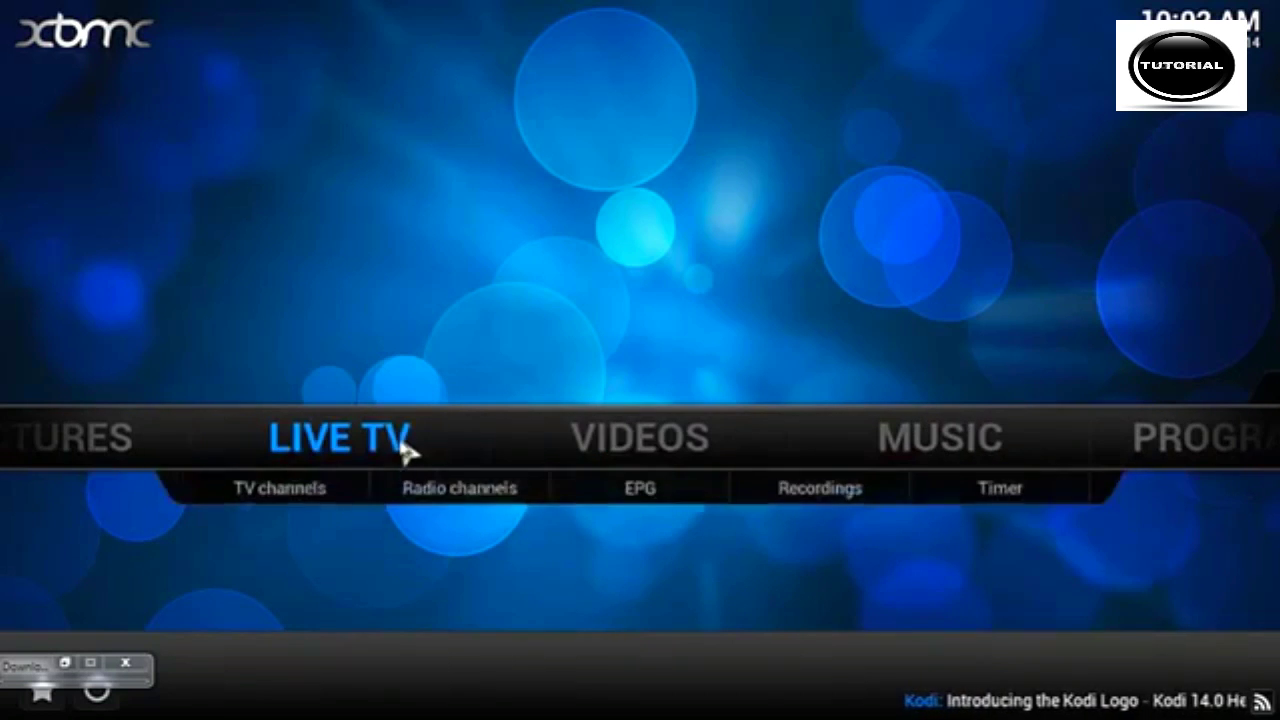
mouse_move(586, 437)
click(697, 491)
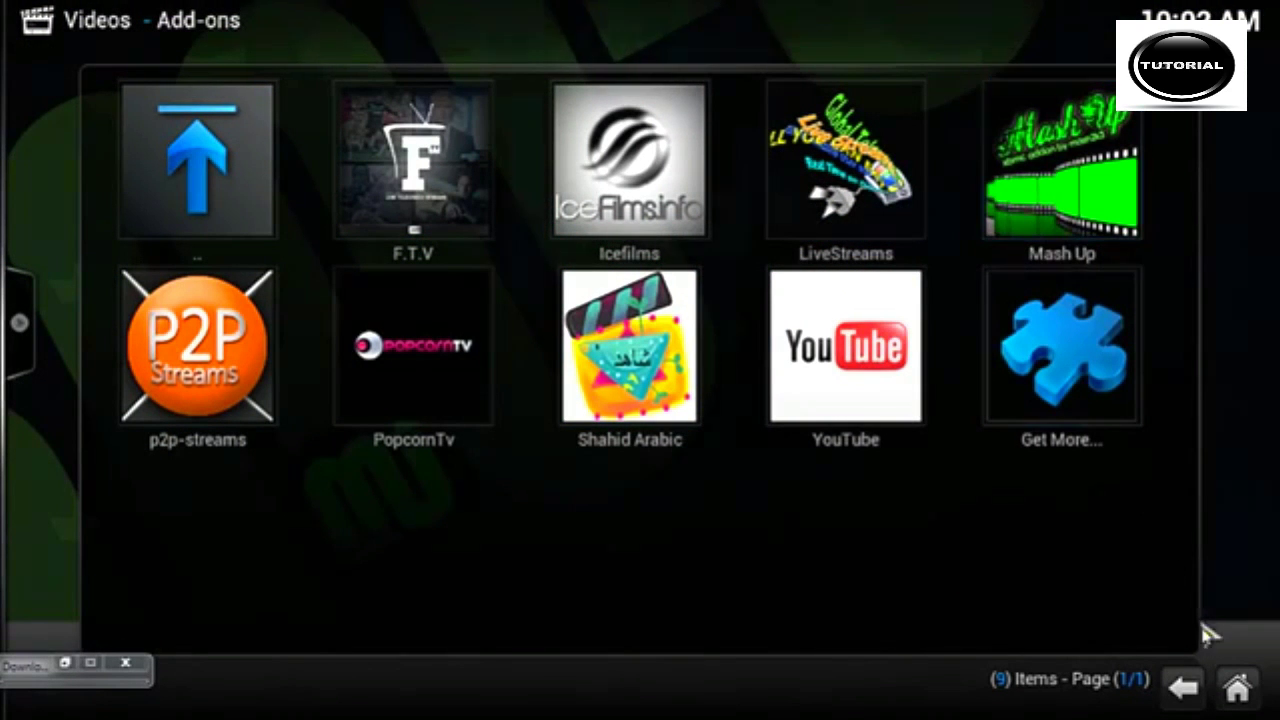
- Go back to the home screen and bring up the SYSTEM submenu
click(1182, 687)
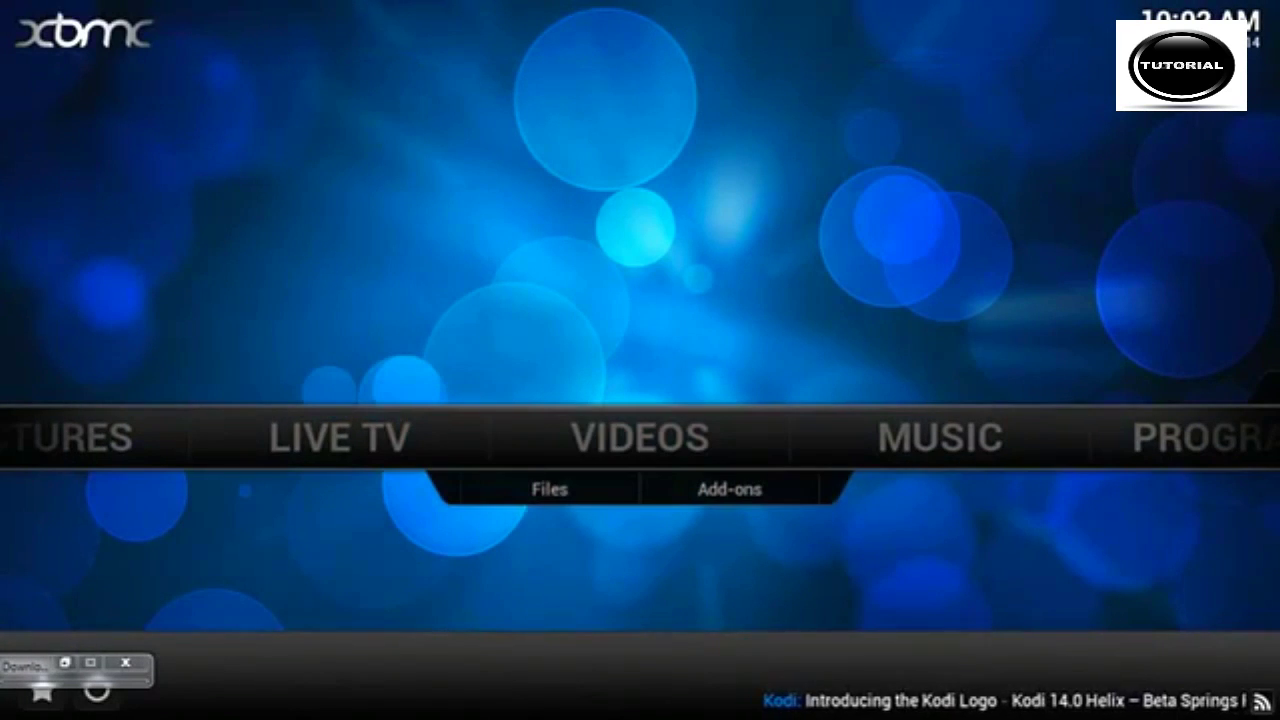
key(Right)
key(Right)
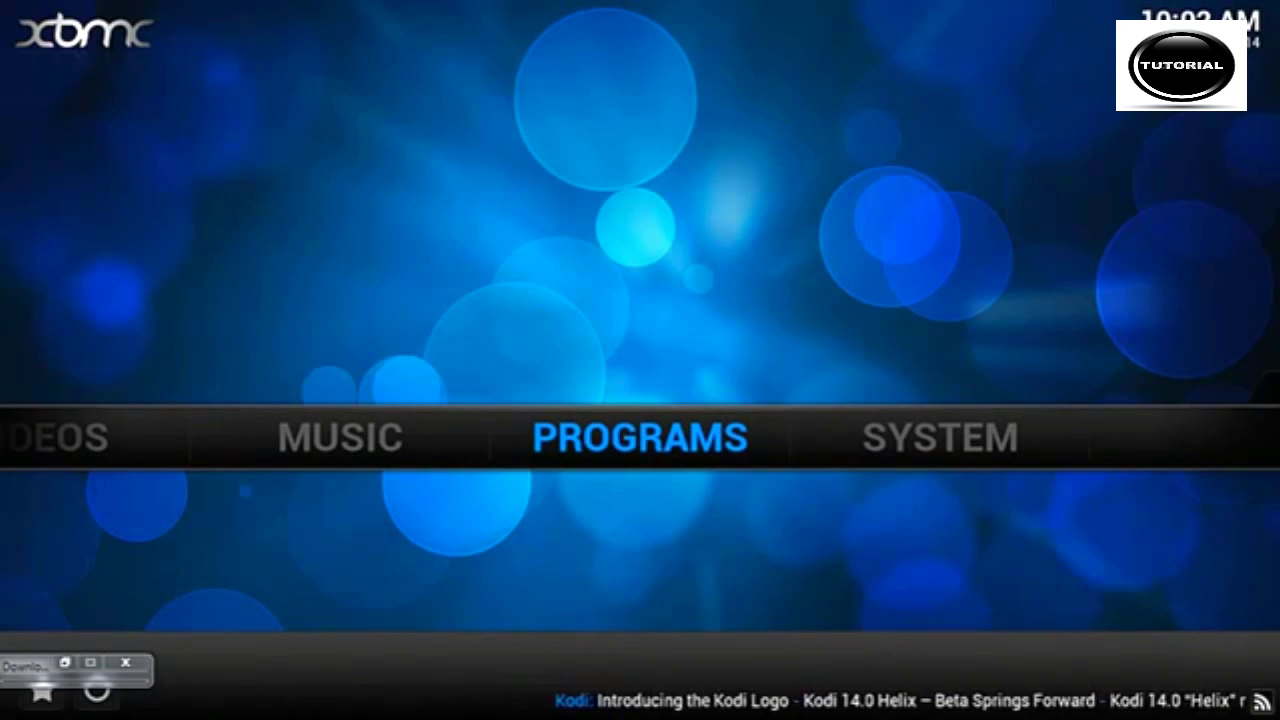
mouse_move(974, 443)
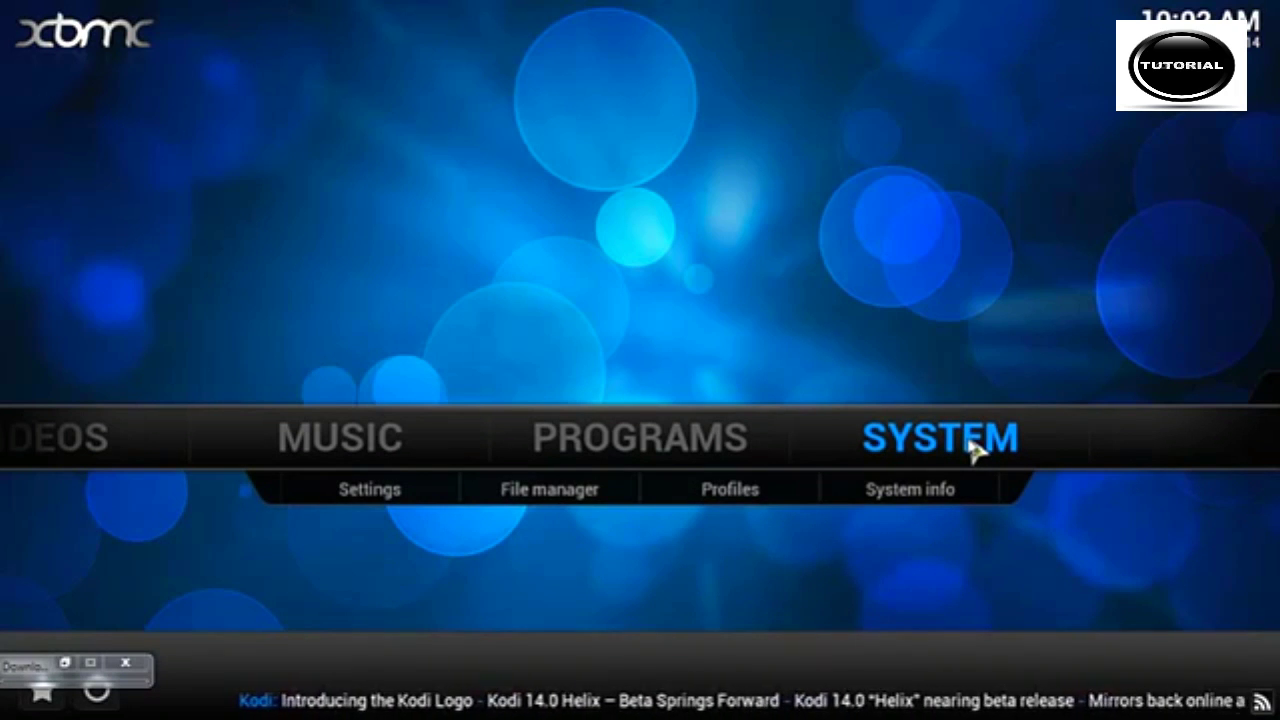
- Open Settings > Add-ons > Install from zip file and browse the C: drive
click(428, 503)
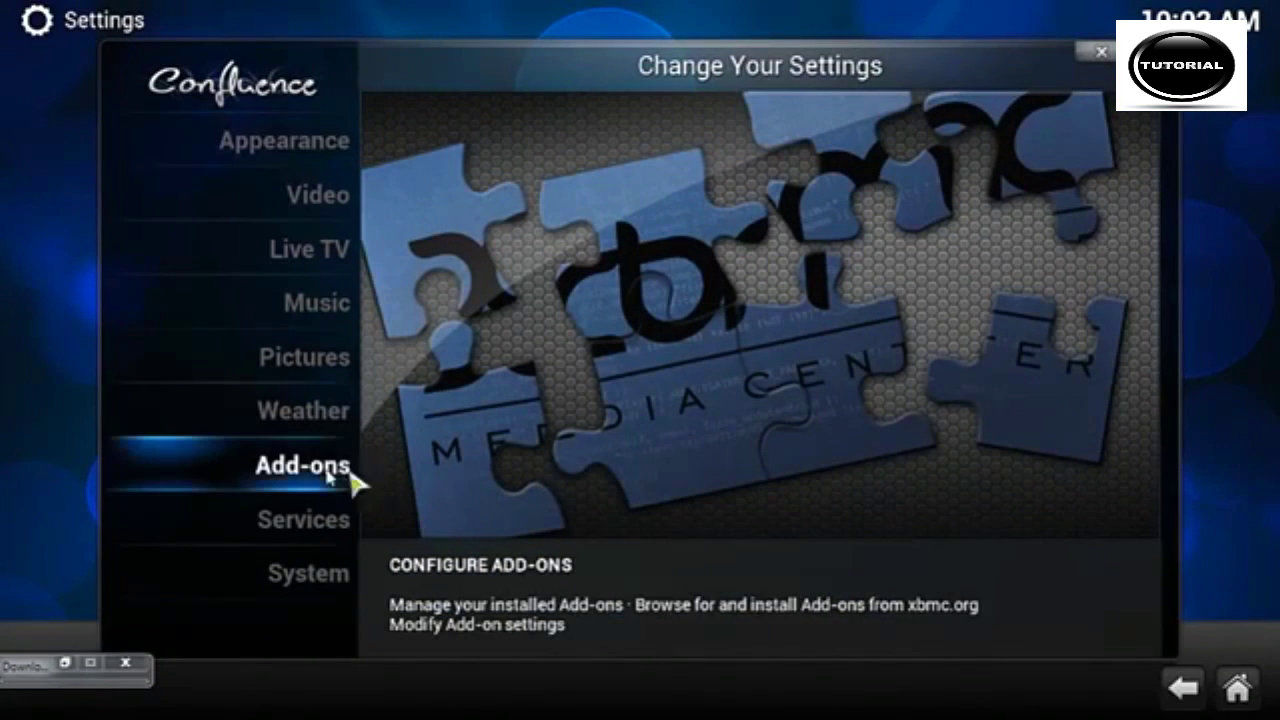
click(324, 474)
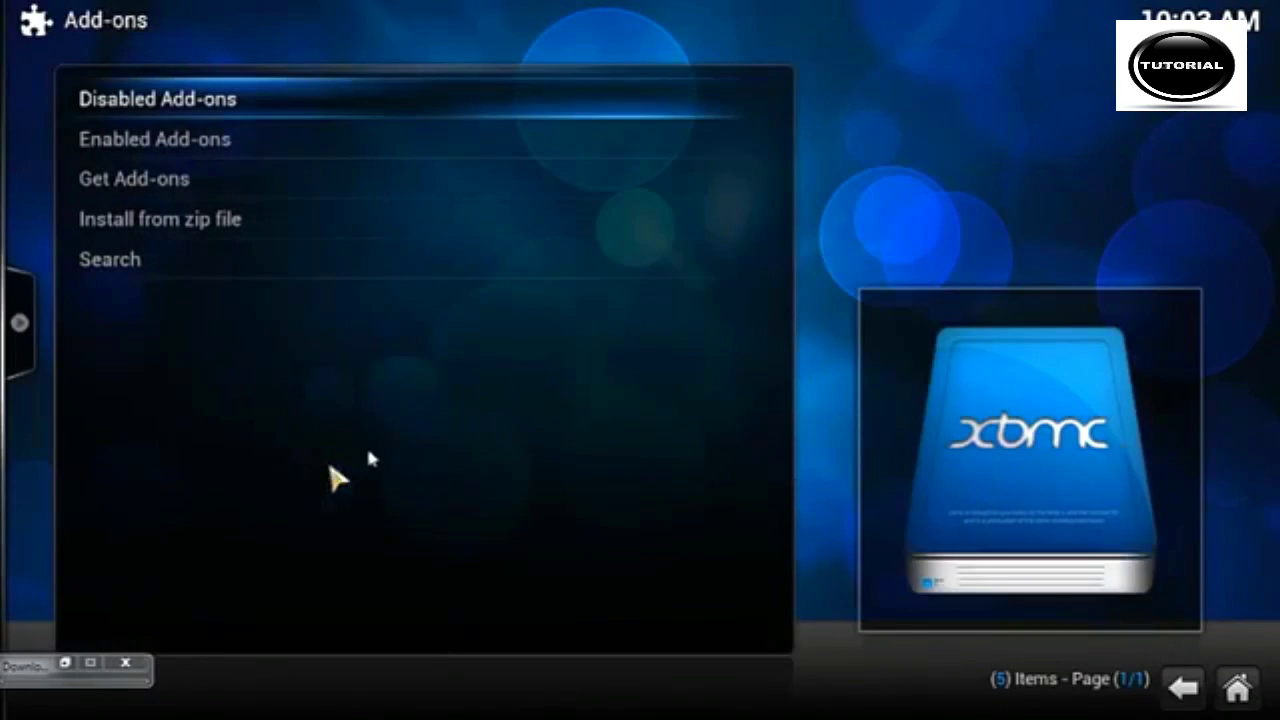
click(222, 236)
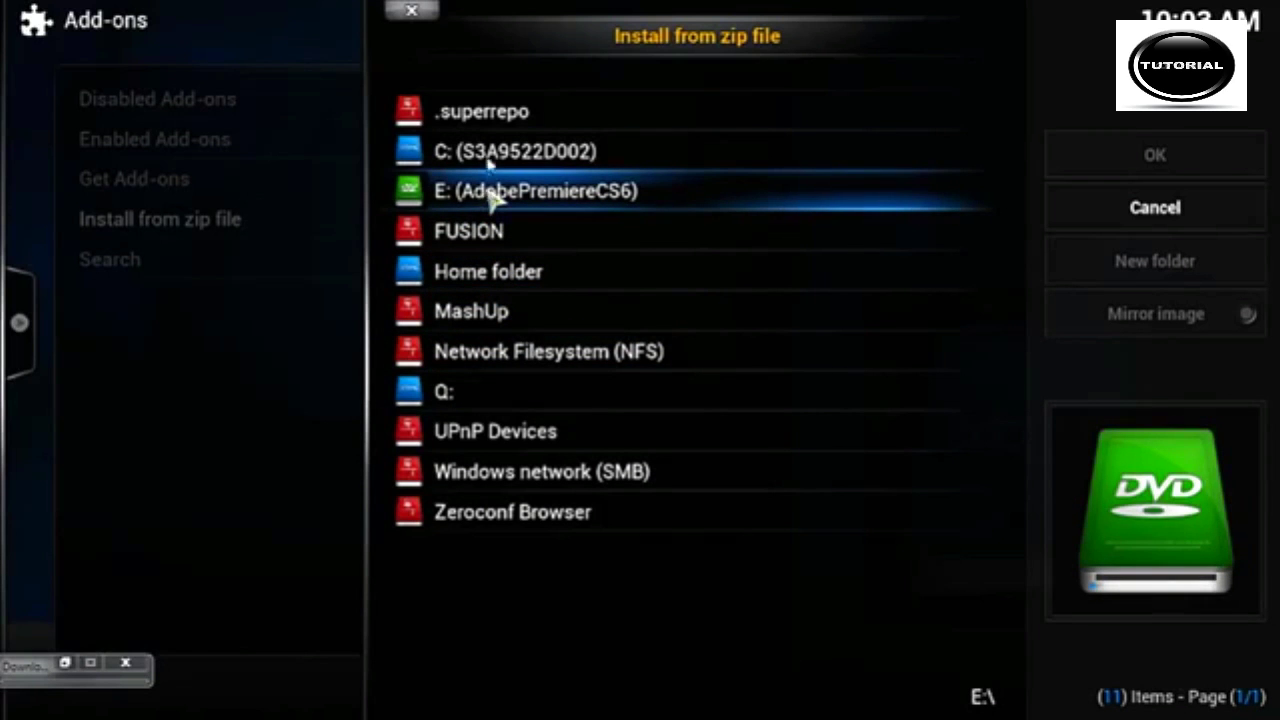
click(491, 157)
scroll(574, 589, down, 9)
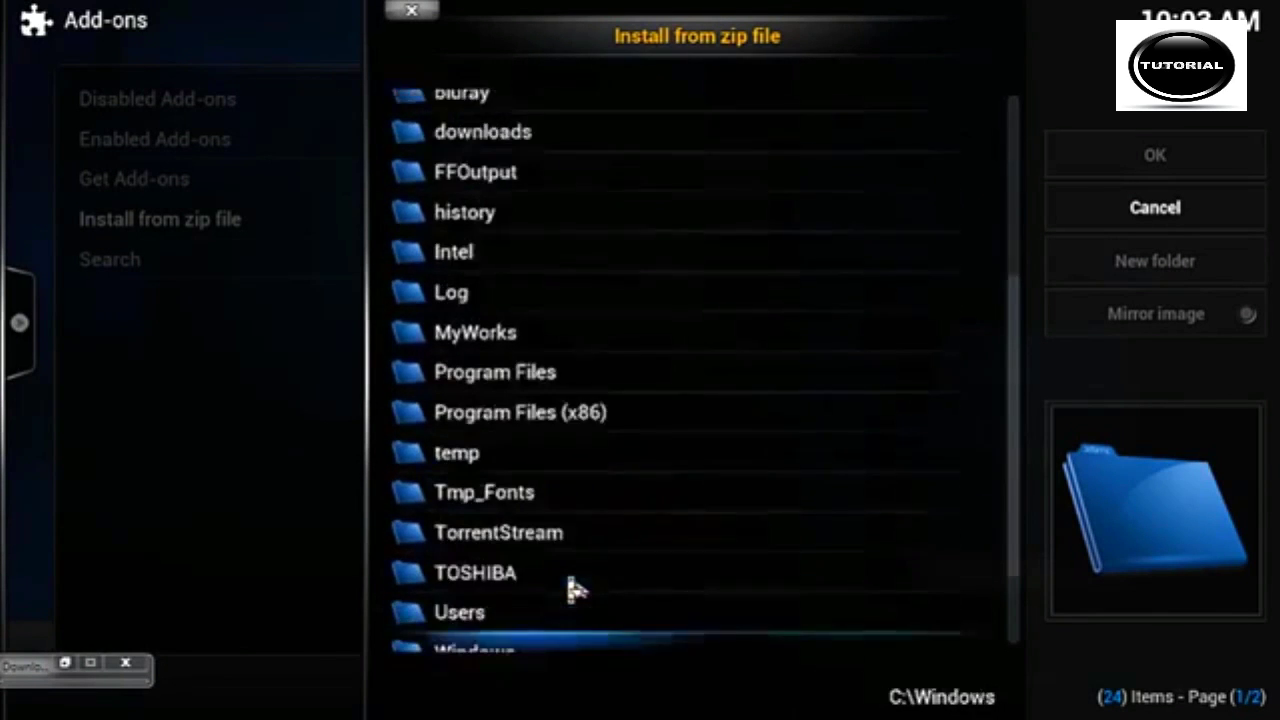
scroll(574, 589, down, 3)
- Navigate through Users and the home folder to Downloads\Compressed
click(523, 489)
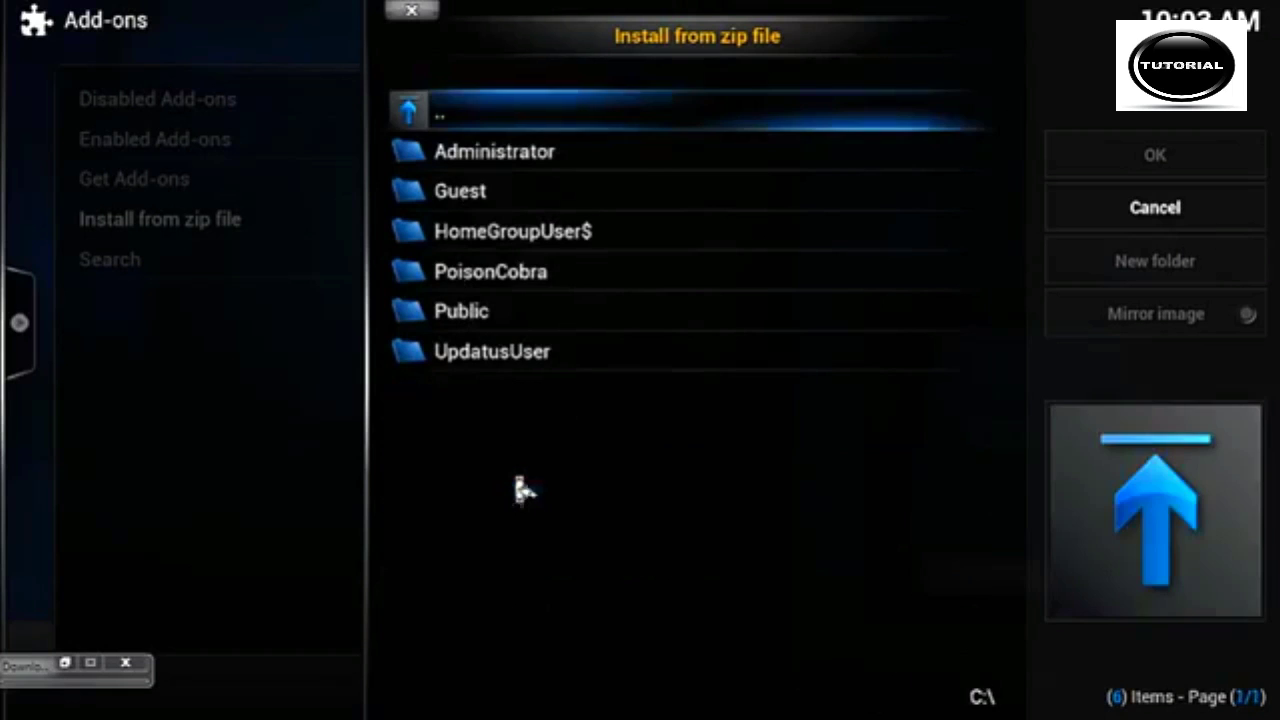
click(490, 290)
click(491, 287)
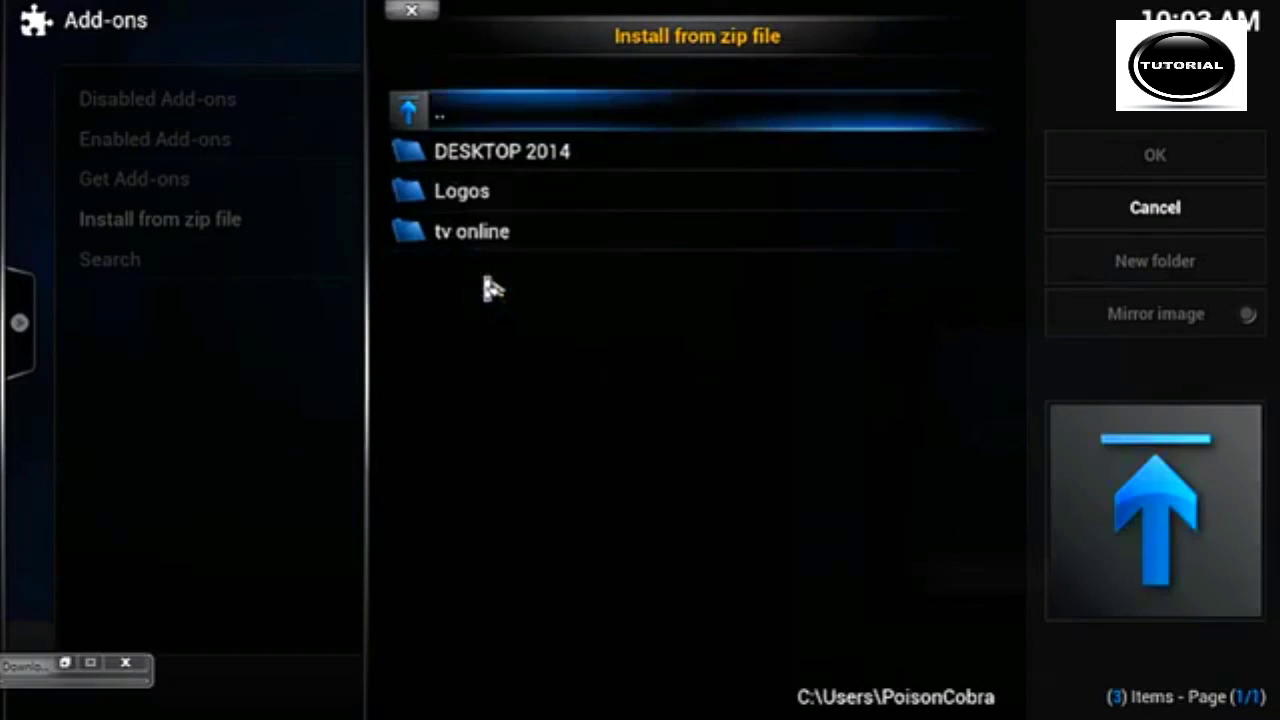
click(409, 114)
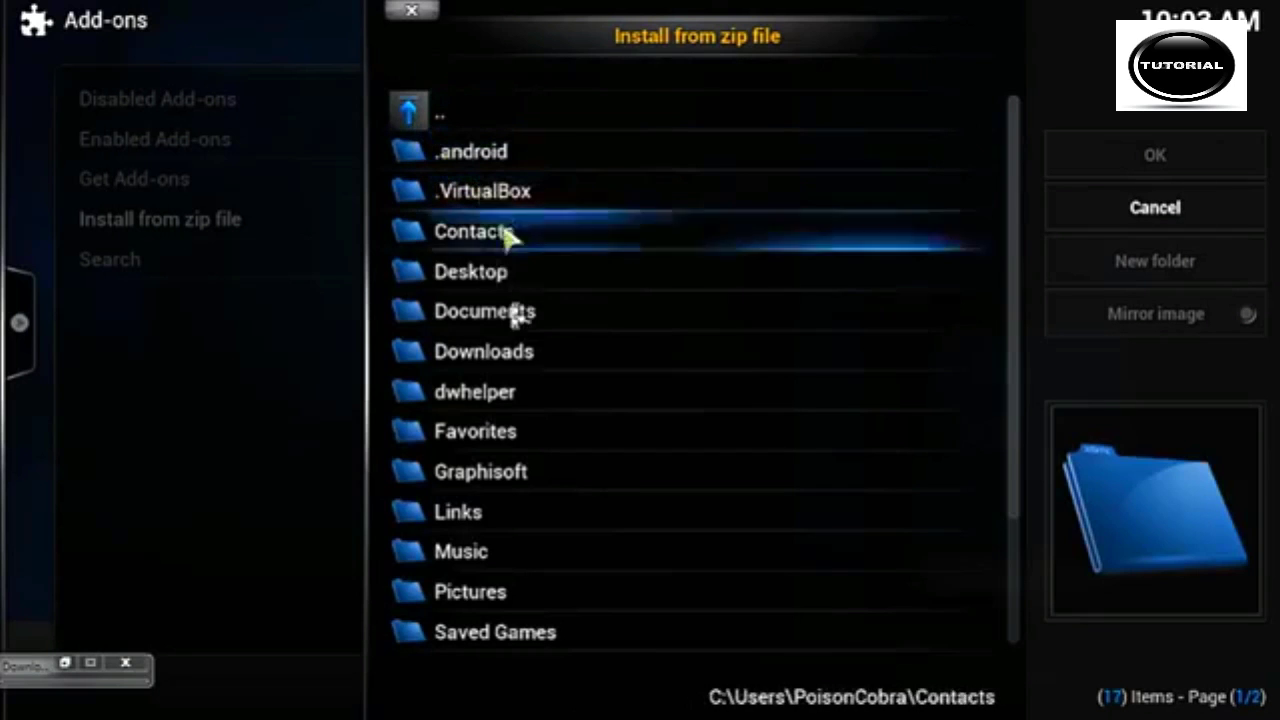
click(516, 360)
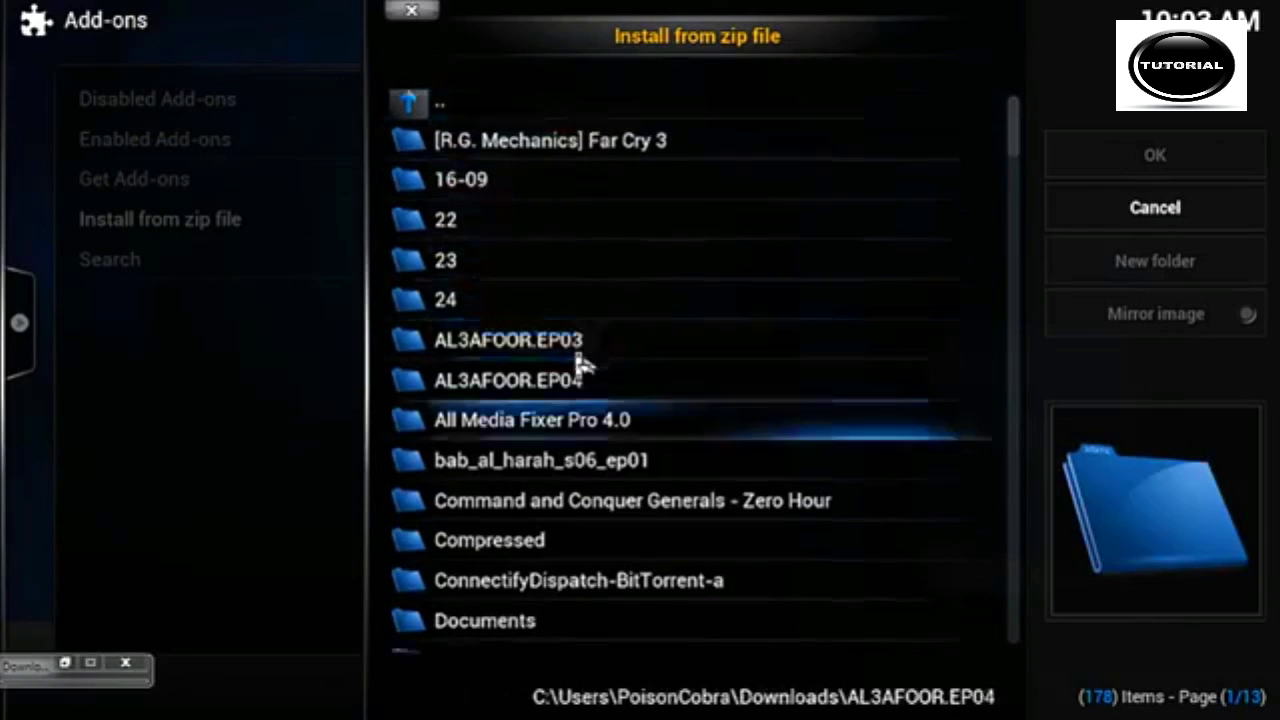
scroll(570, 362, down, 4)
click(531, 390)
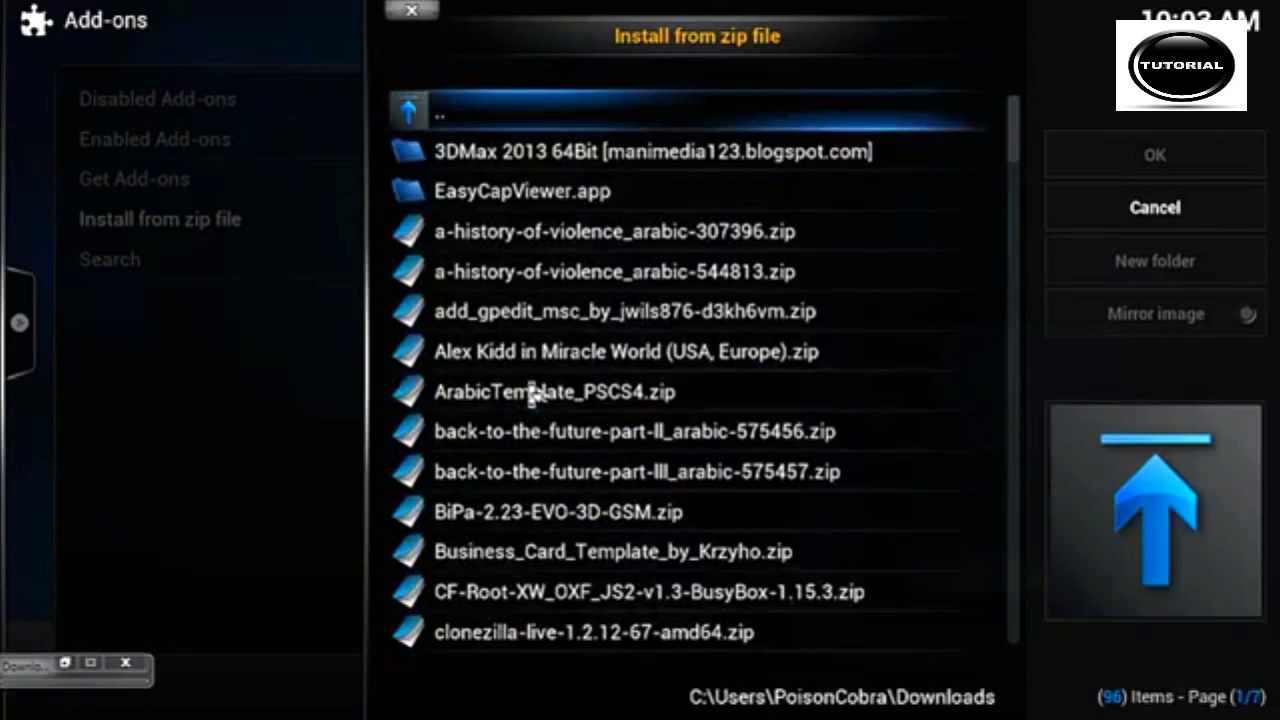
- Install mashup.zip and return to the main Settings screen
scroll(549, 215, down, 20)
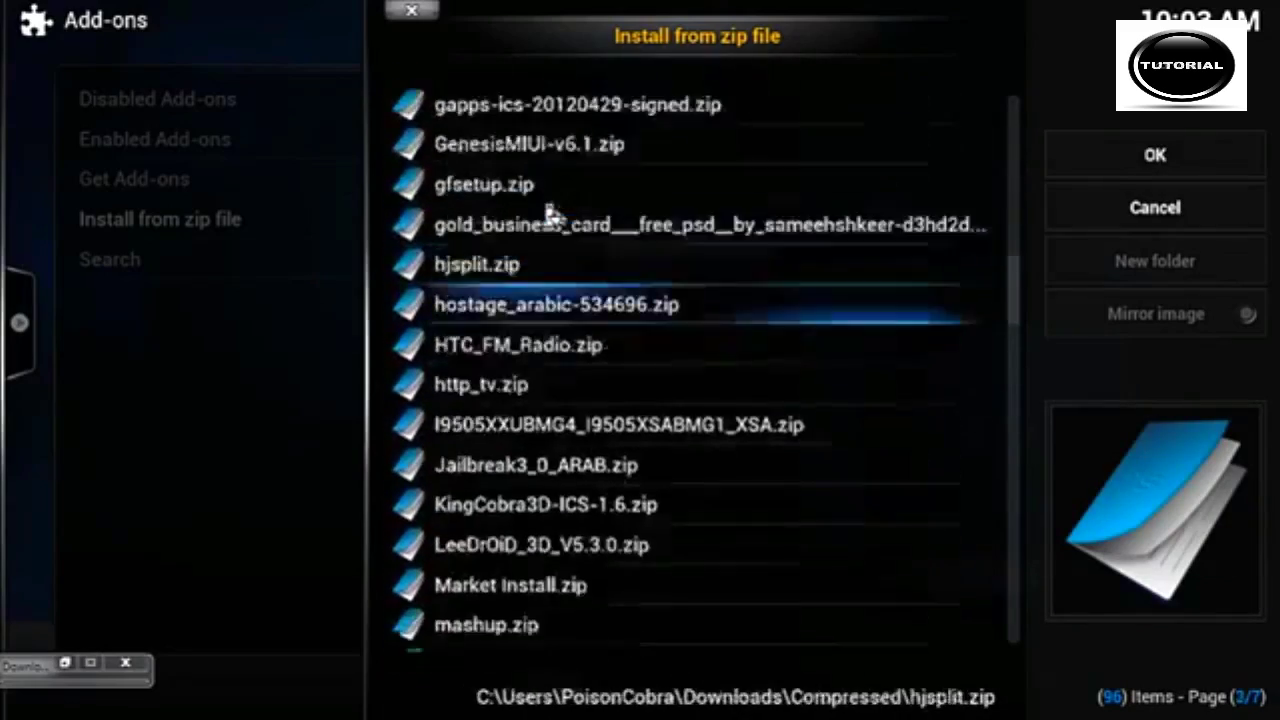
scroll(549, 215, down, 15)
scroll(549, 215, up, 9)
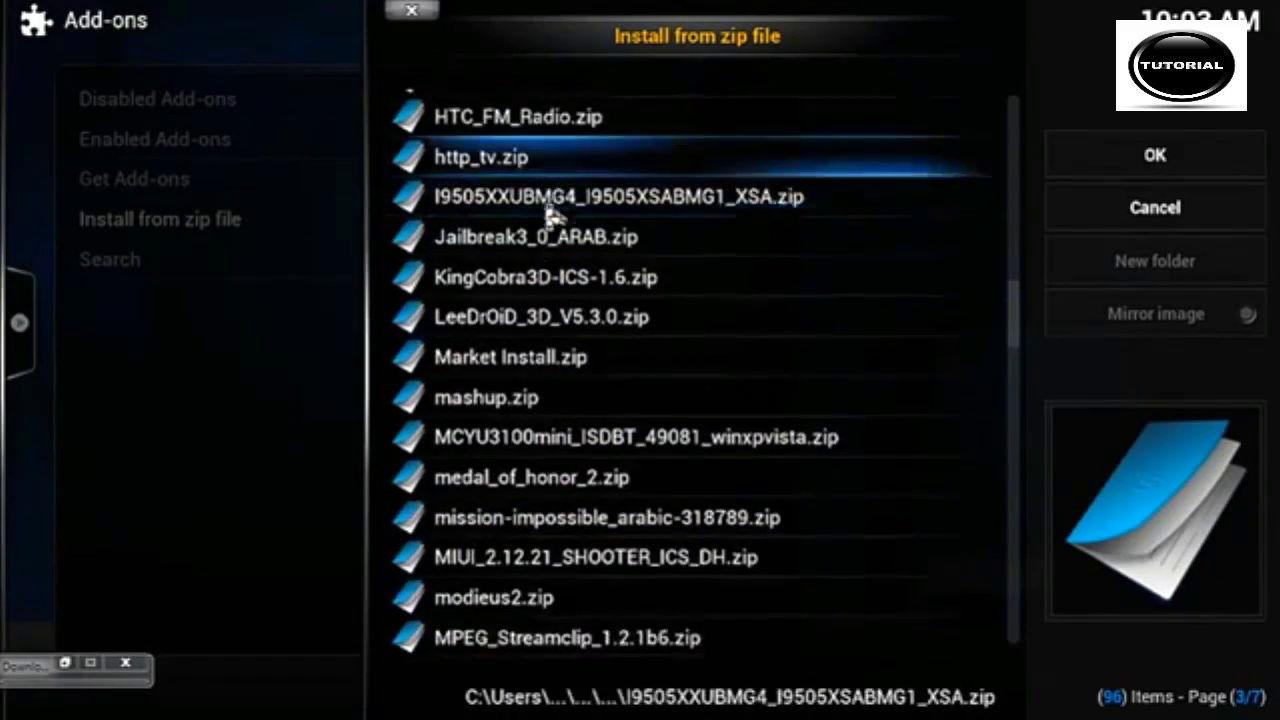
scroll(549, 215, up, 1)
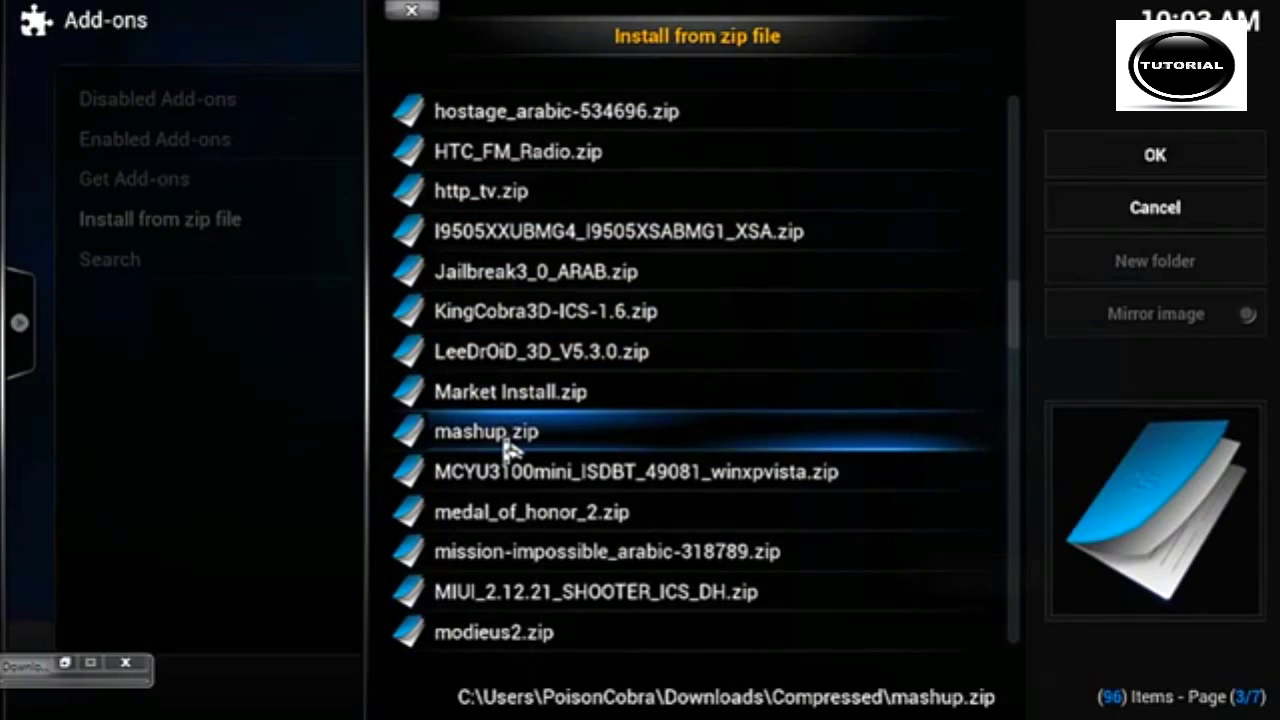
click(505, 447)
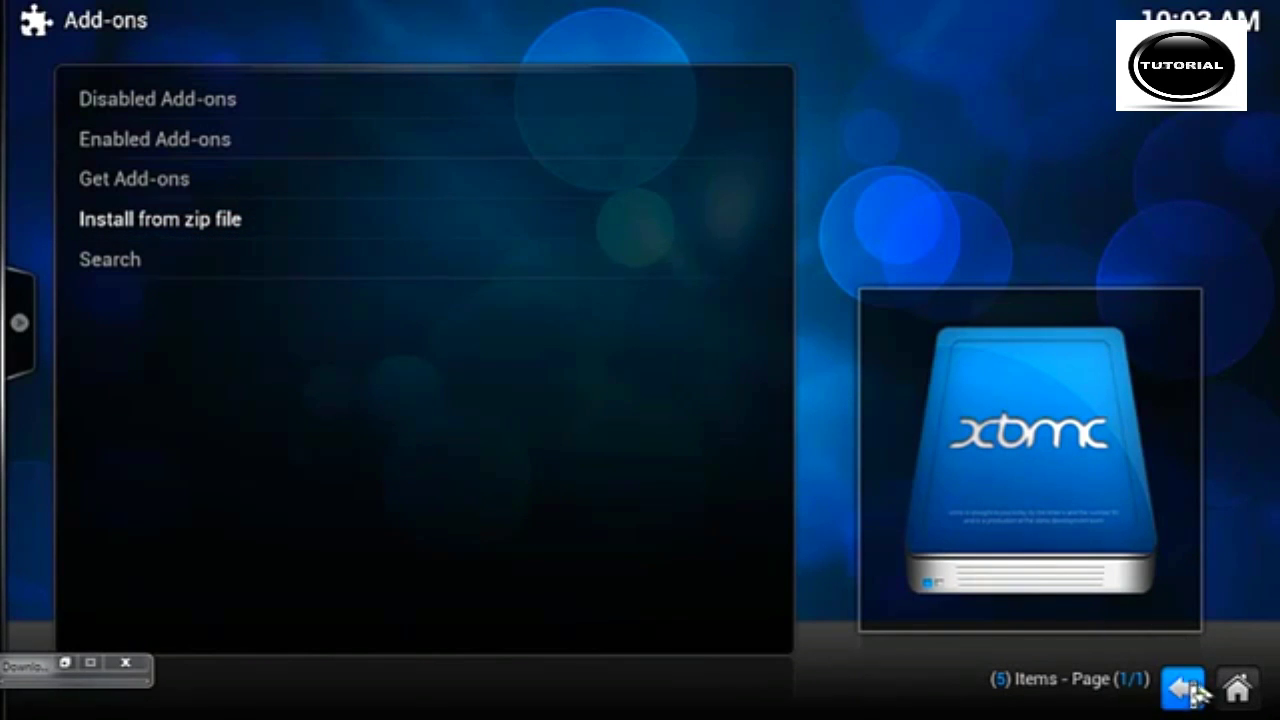
click(1196, 690)
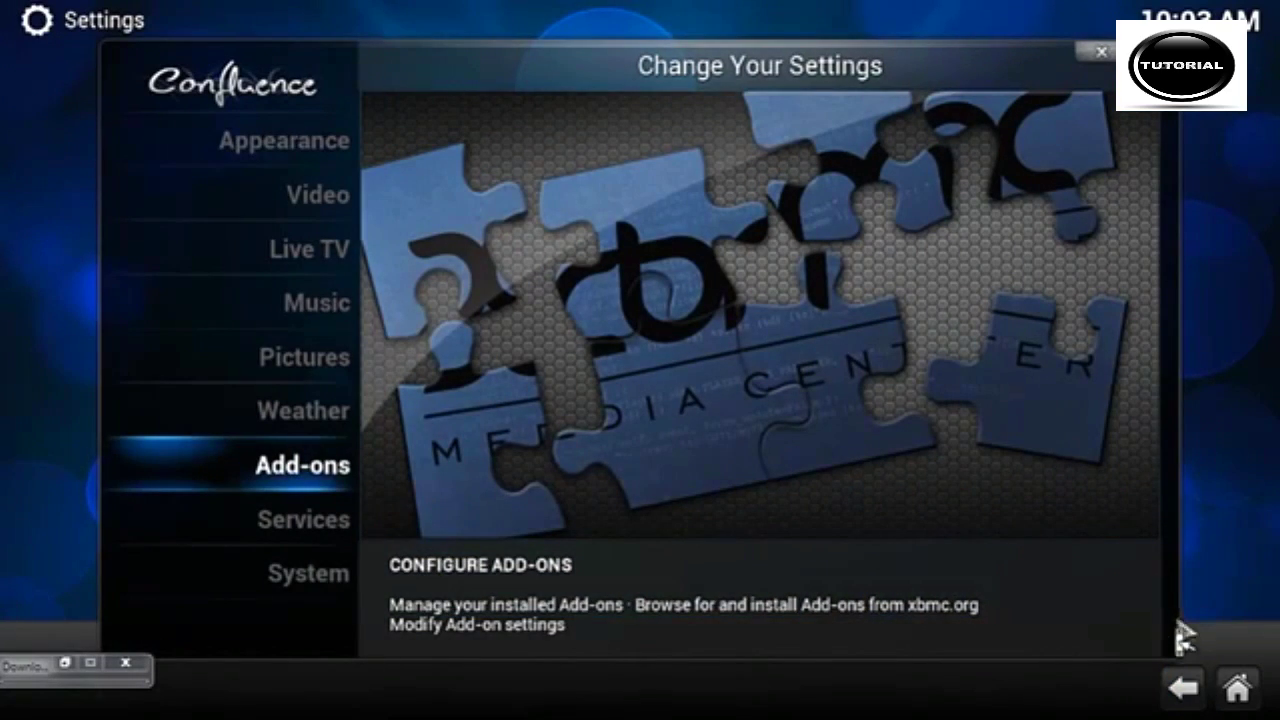
- Go home, open Videos > Add-ons, launch Mash Up and scroll its 26 categories
click(1182, 686)
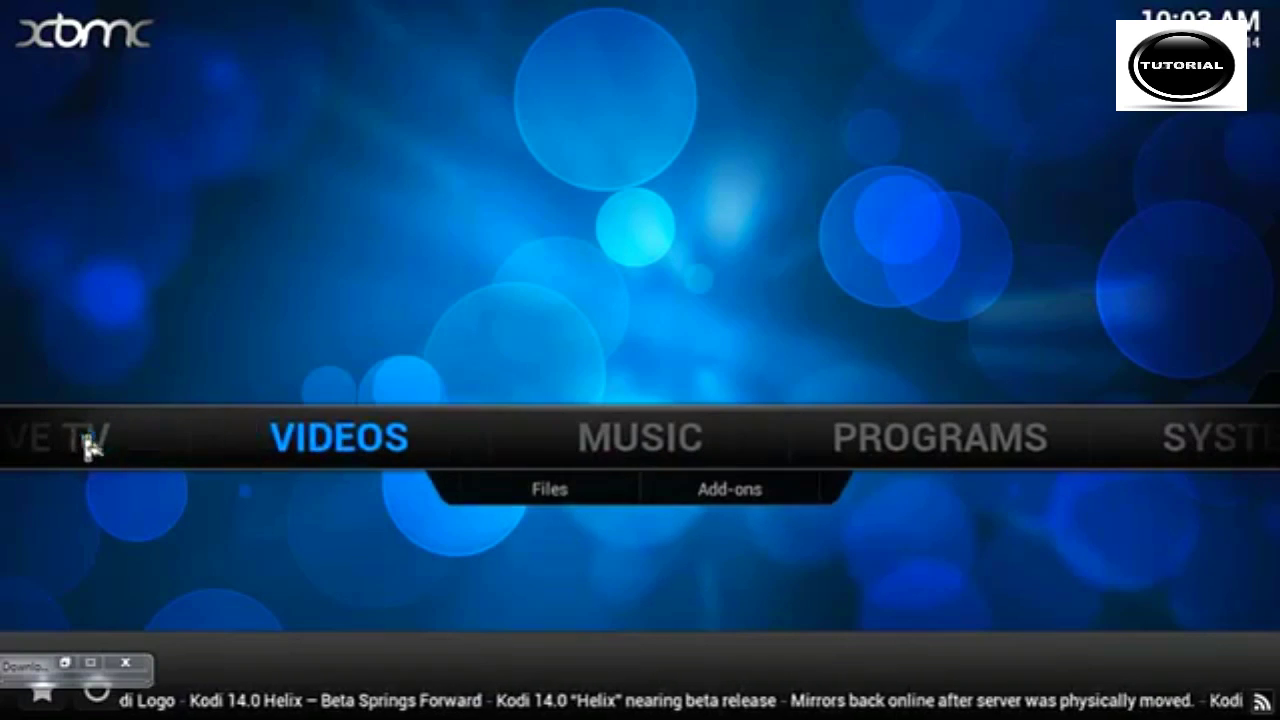
click(657, 503)
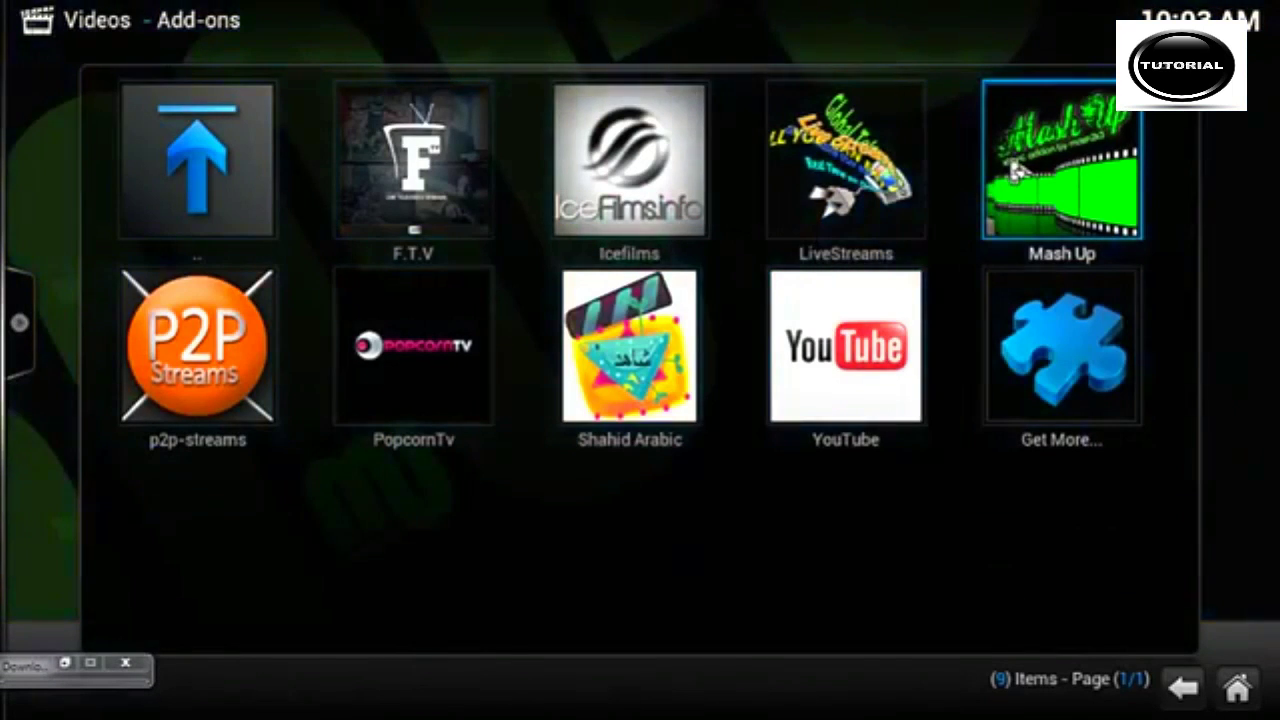
click(1015, 170)
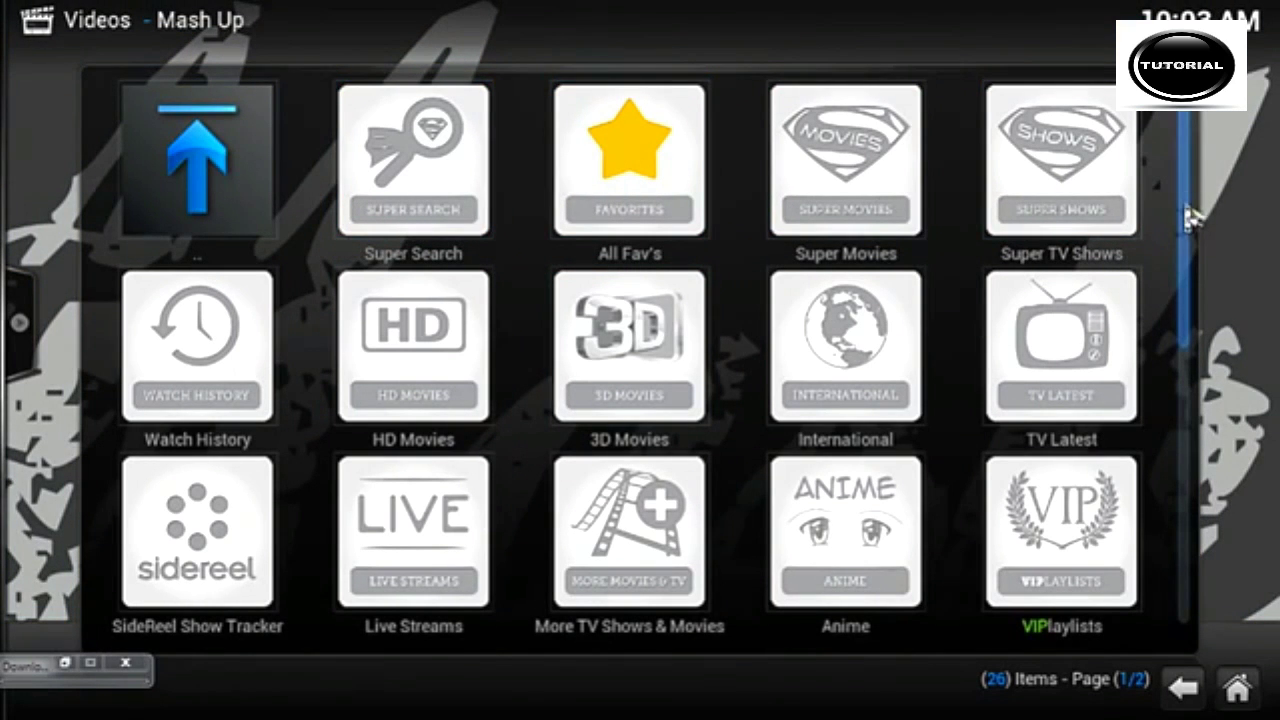
mouse_move(1200, 272)
mouse_down()
mouse_move(1200, 292)
mouse_move(1195, 200)
mouse_up()
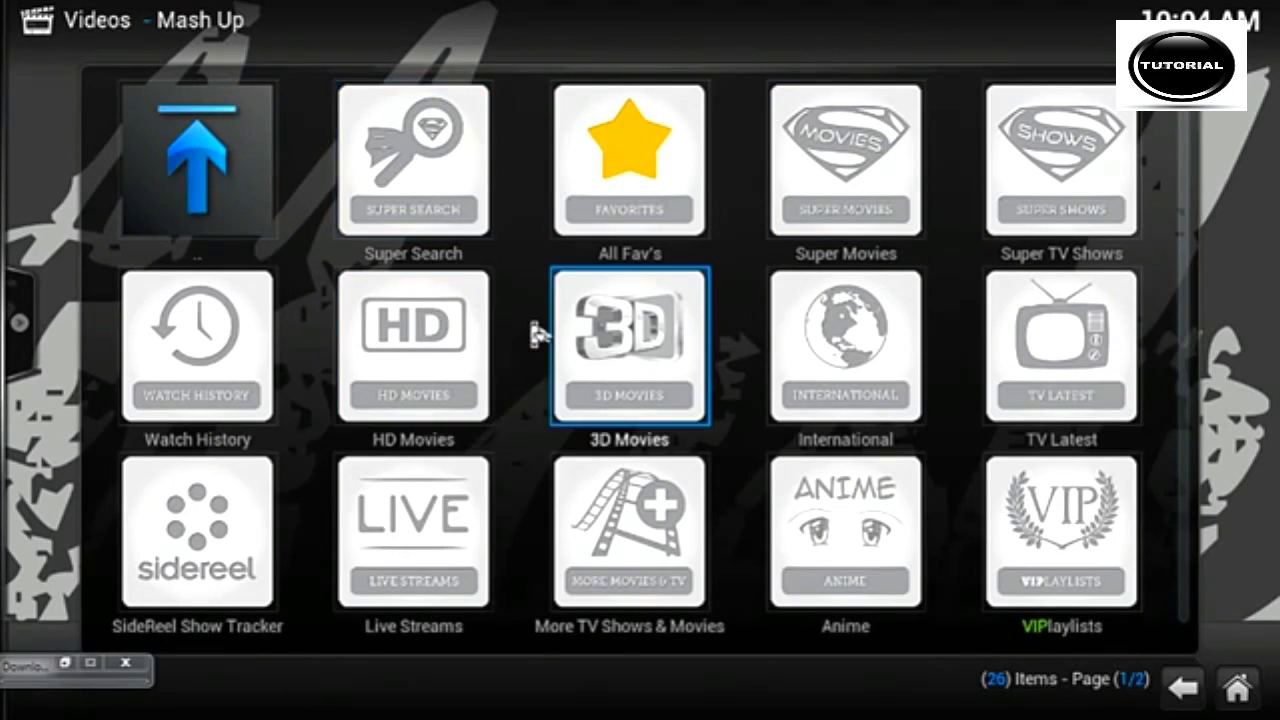
scroll(413, 345, down, 1)
scroll(1186, 171, up, 1)
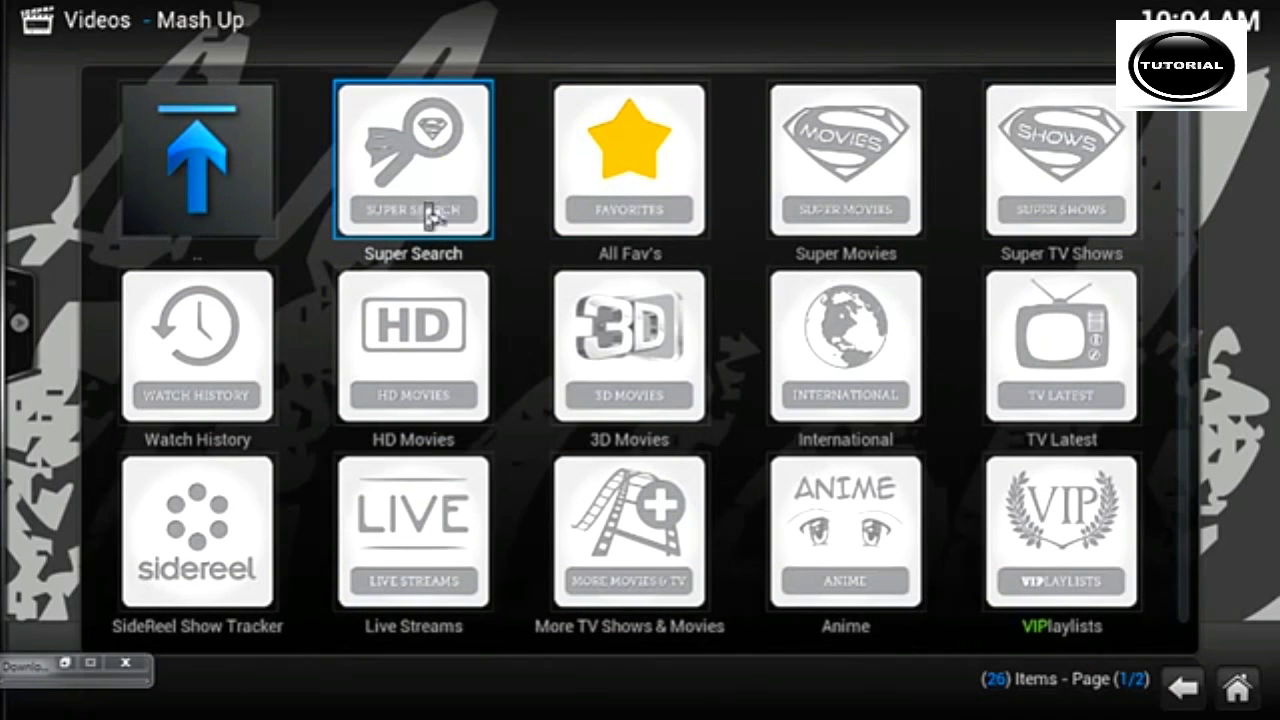
- Open HD Movies > Latest HD Movies (TV-Release) and browse the posters to Into The Storm
click(428, 326)
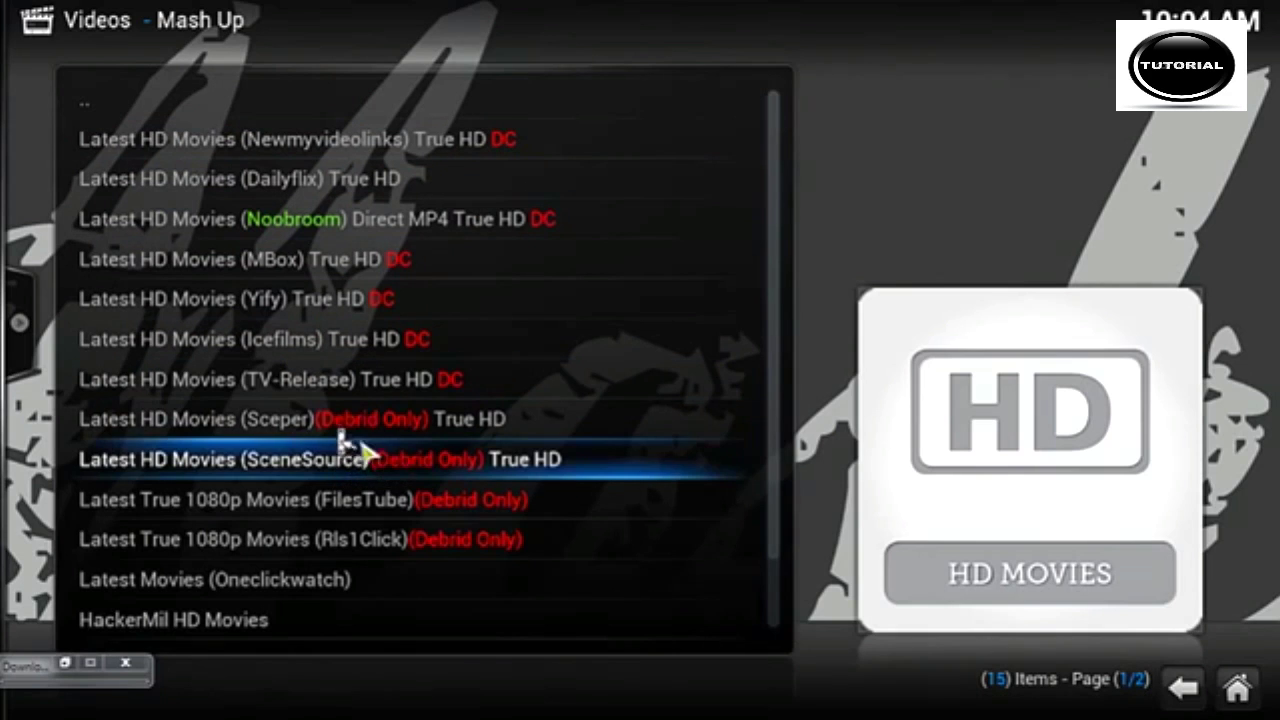
click(281, 390)
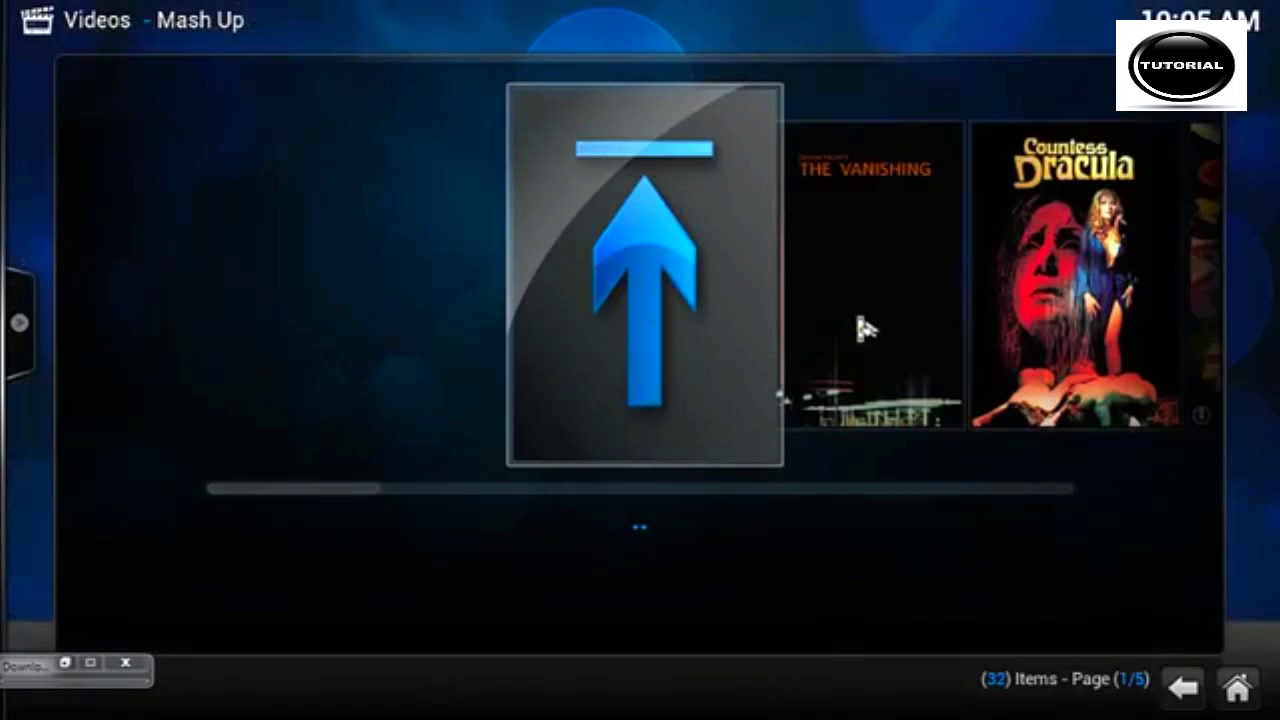
key(Right)
key(Right)
key(Right)
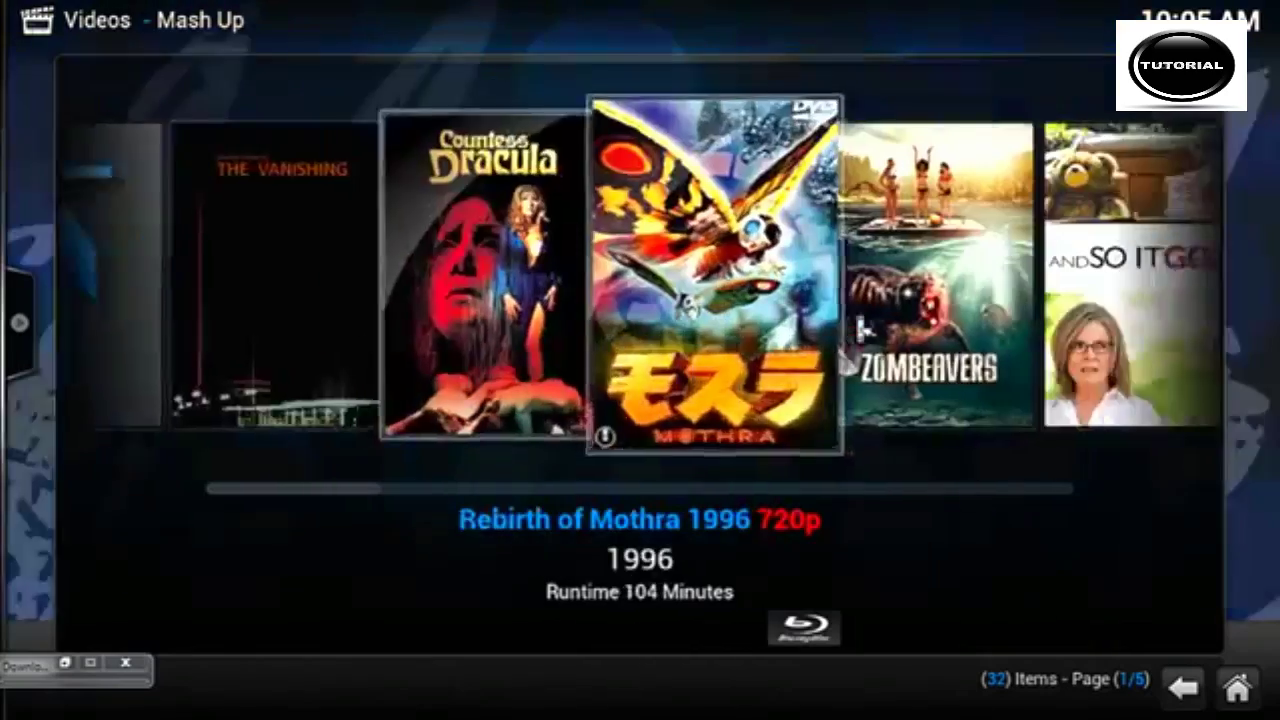
key(Right)
key(Right)
key(Right)
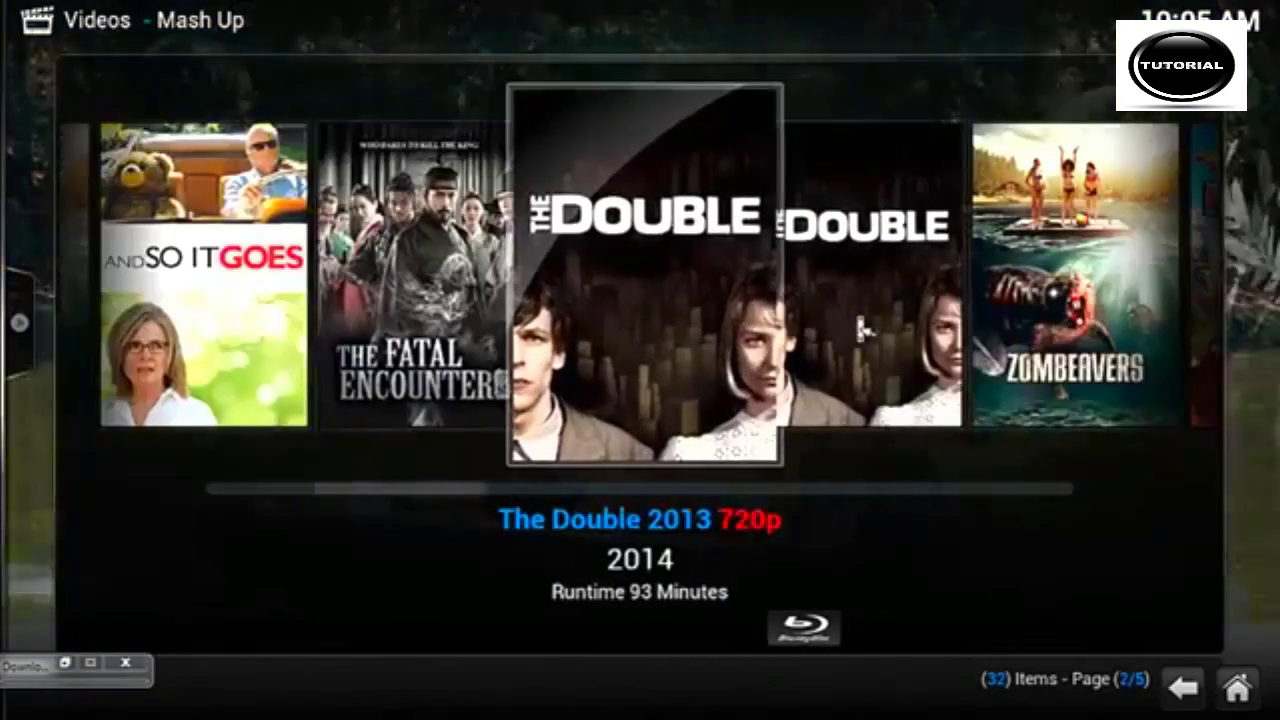
key(Right)
key(Right)
key(Right)
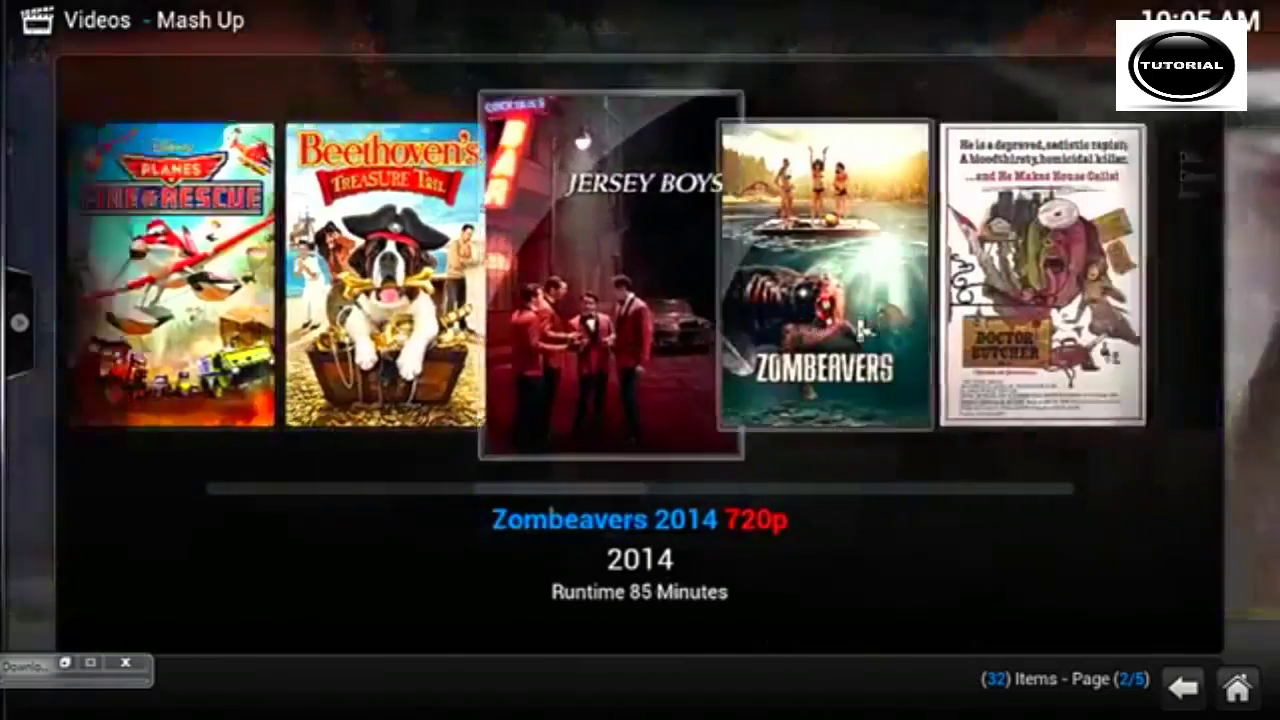
key(Right)
key(Right)
key(Right)
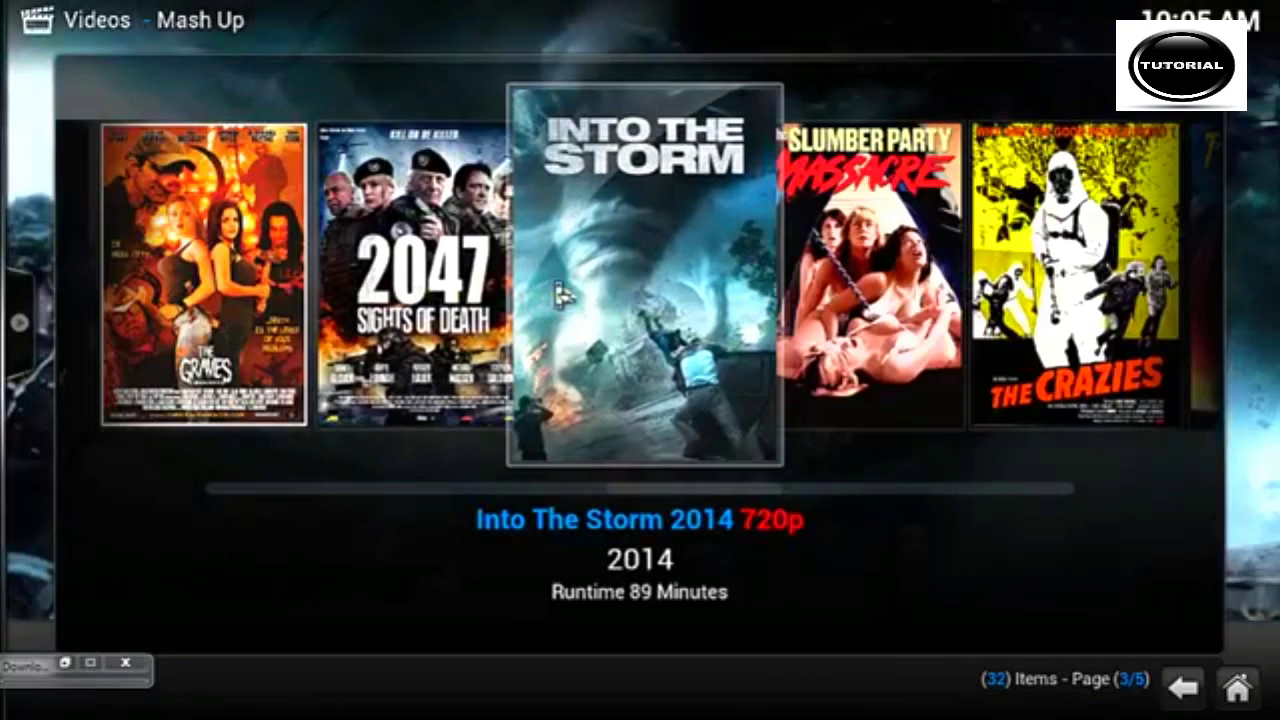
- Play Into The Storm's HUGEFILES 720p link, enter the captcha answer, then return home
click(563, 293)
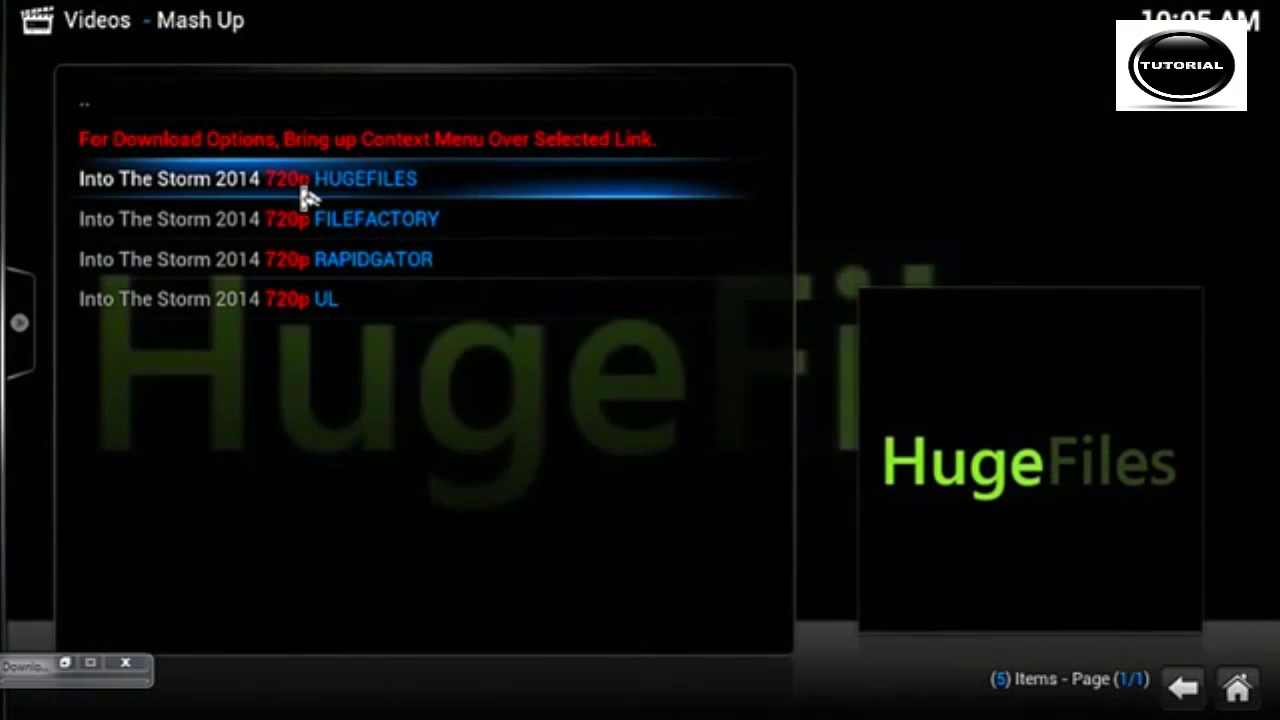
click(306, 194)
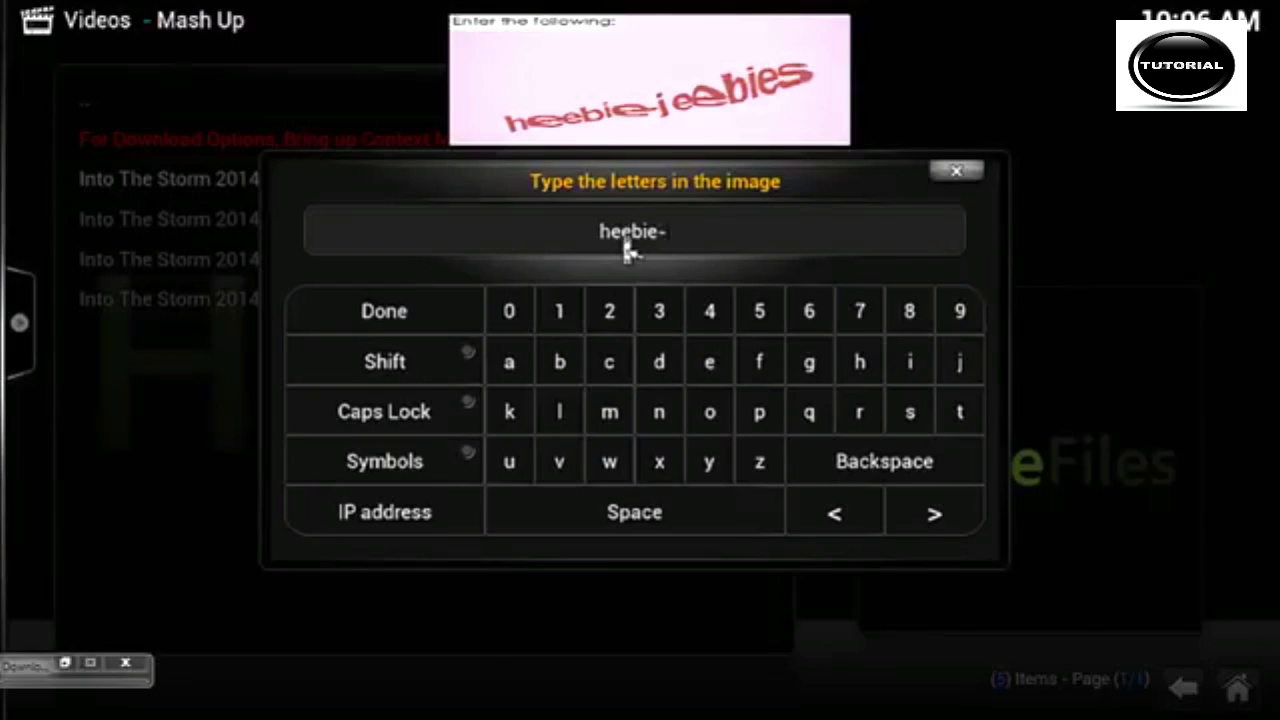
text(jeebie)
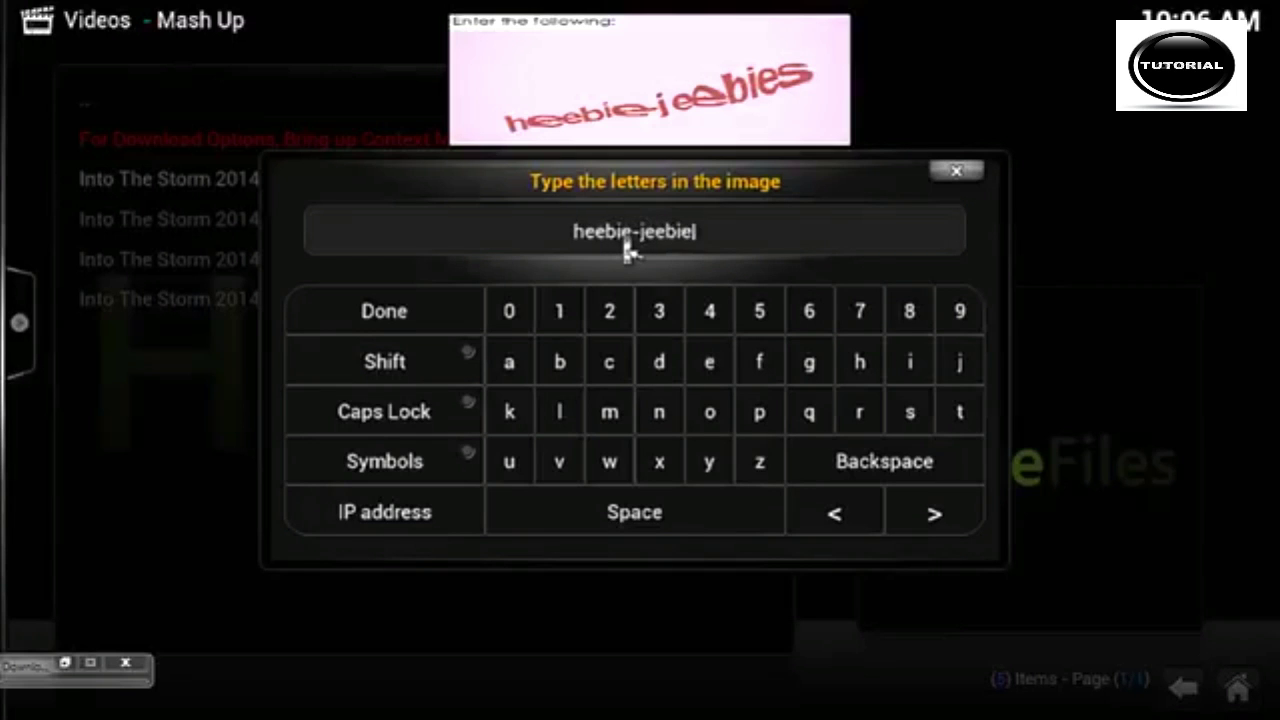
text(s)
key(Return)
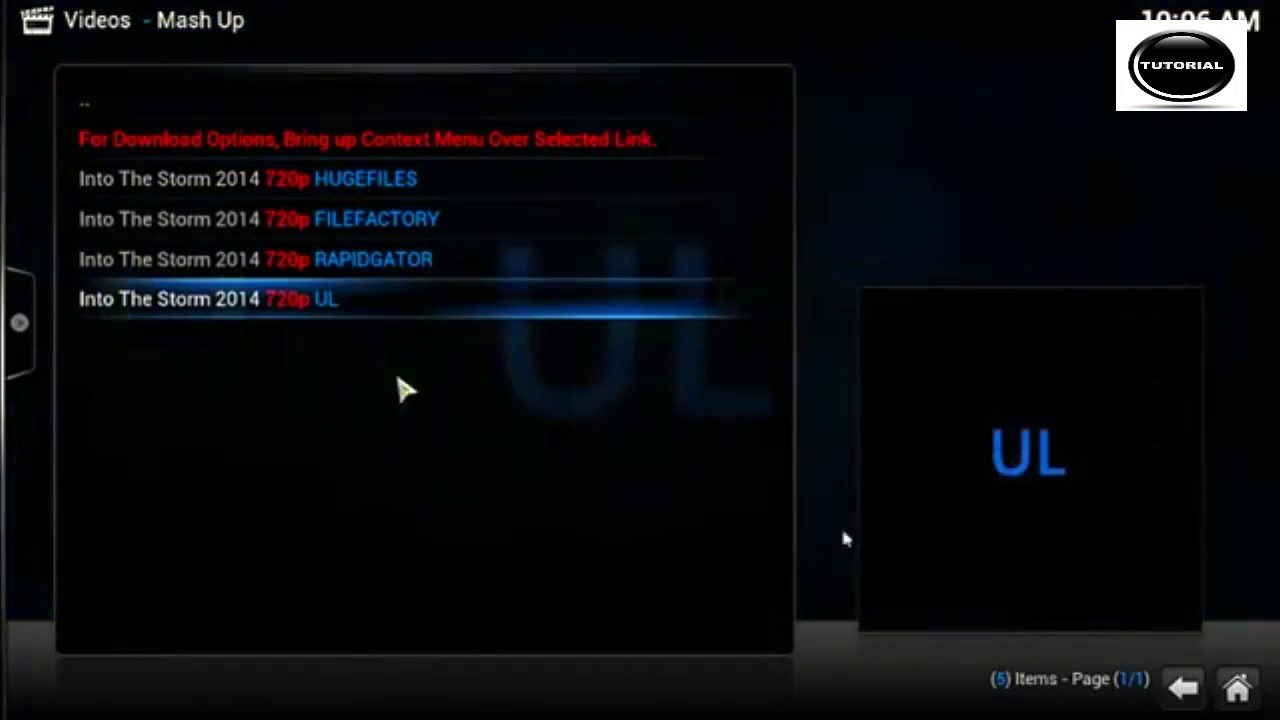
click(1236, 688)
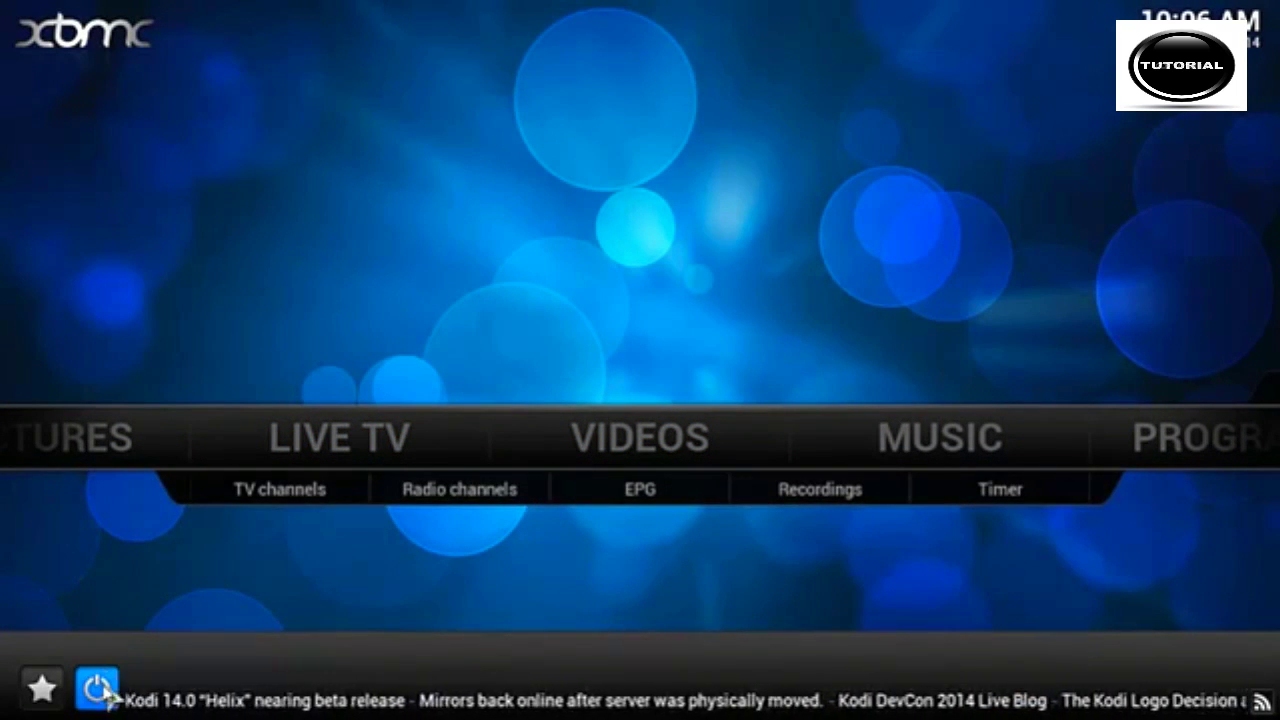
- Exit XBMC through the power menu to the Windows desktop
click(100, 686)
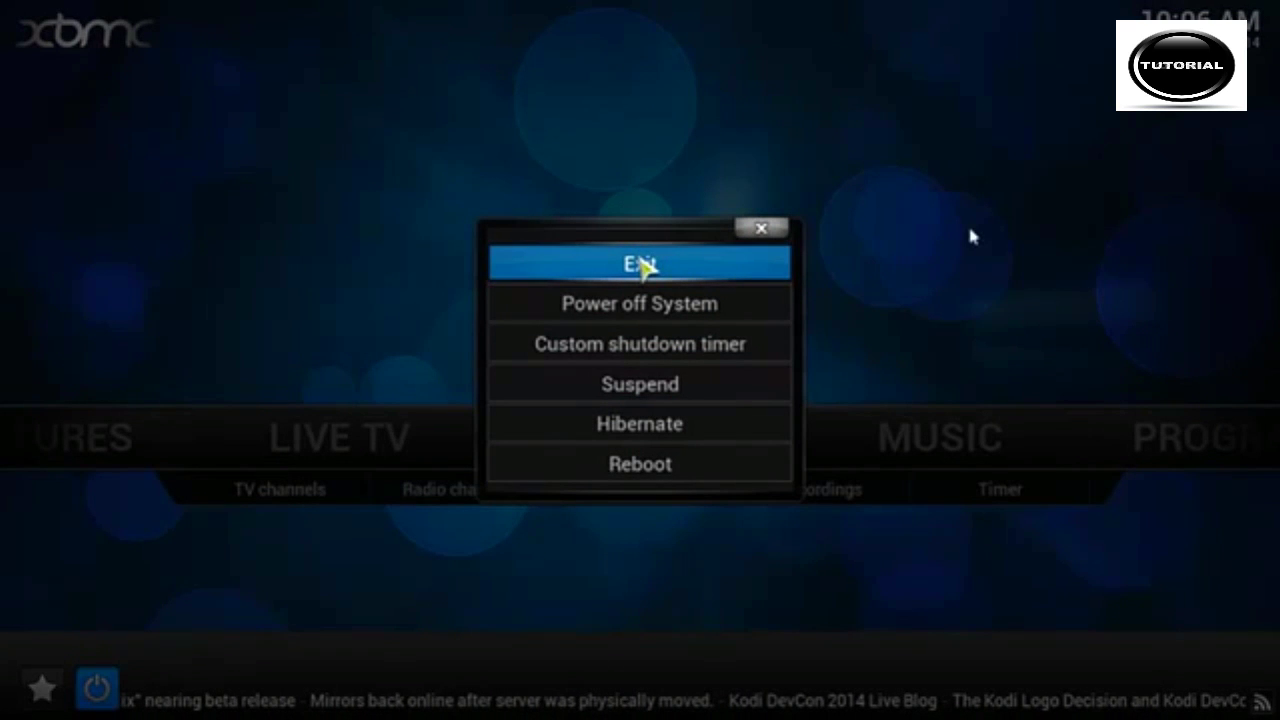
key(Return)
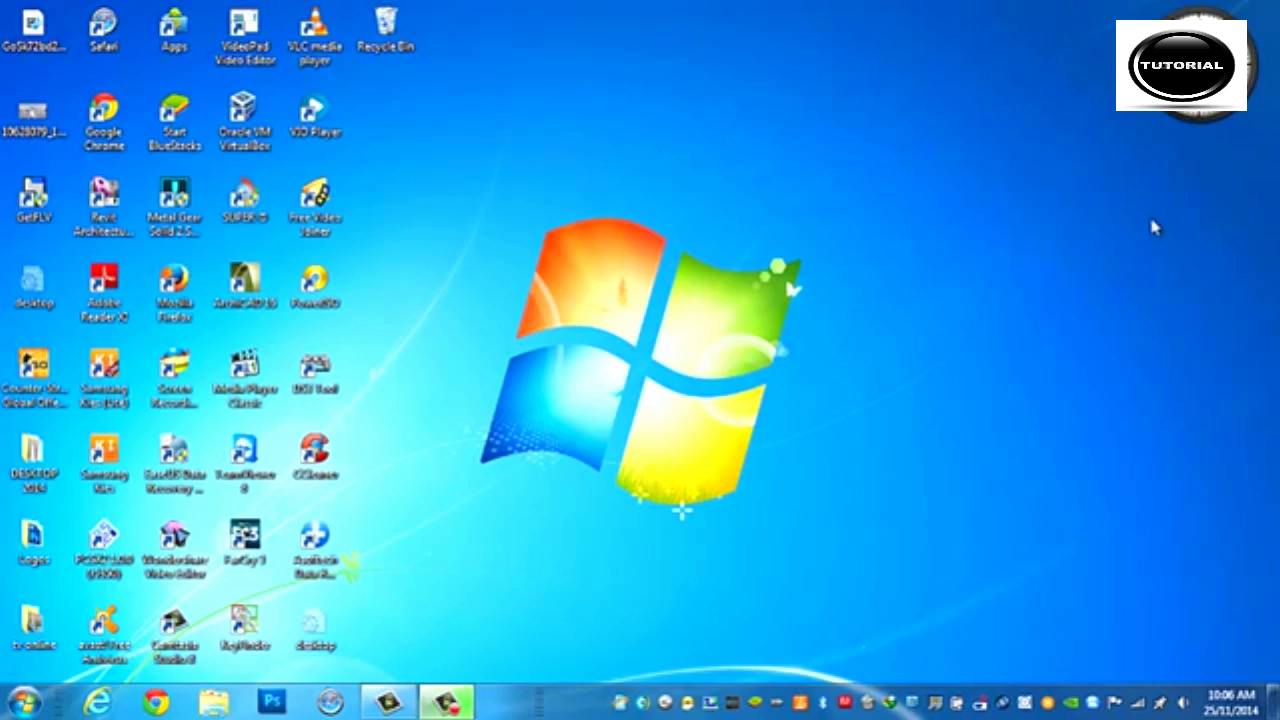